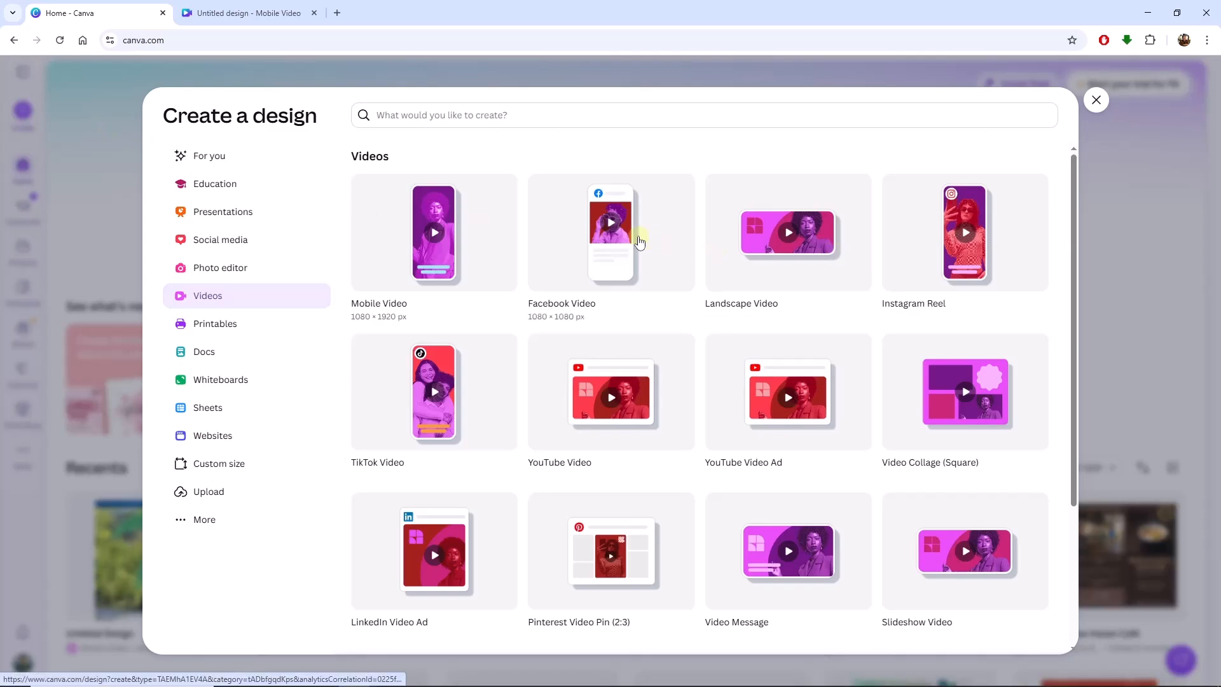
Create a Facebook Video design and find the Lottie Animations app to view its details.
{"action": "left_click", "coordinate": [639, 242]}
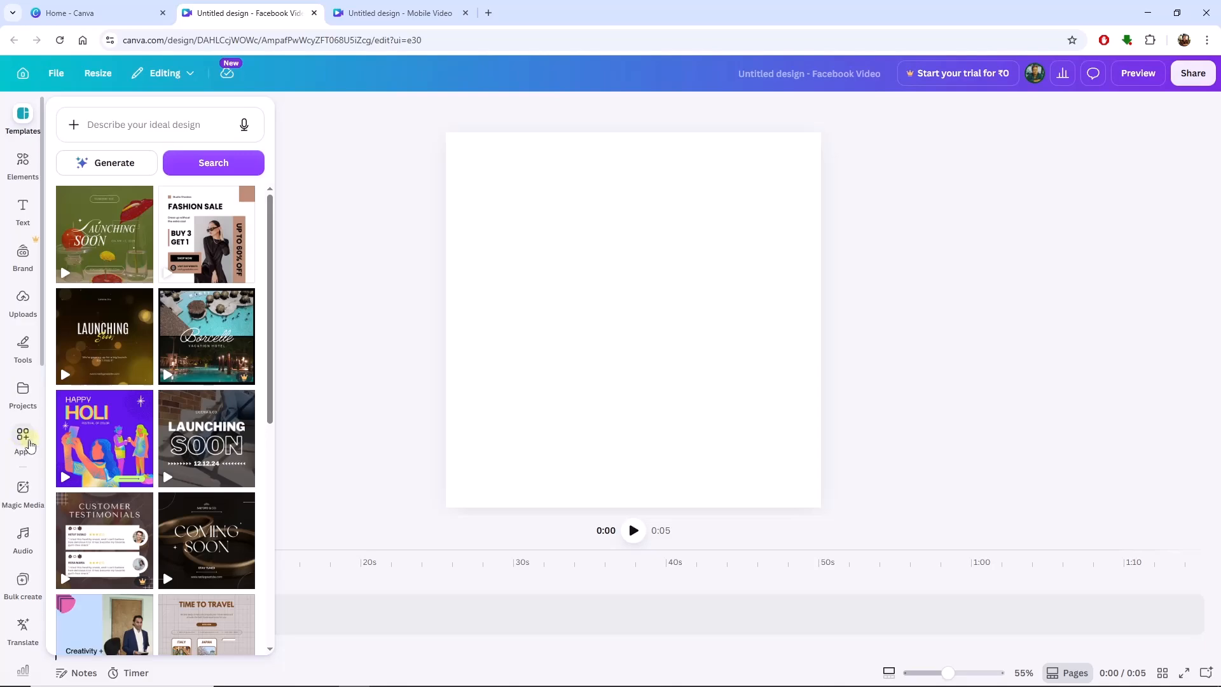
{"action": "left_click", "coordinate": [30, 443]}
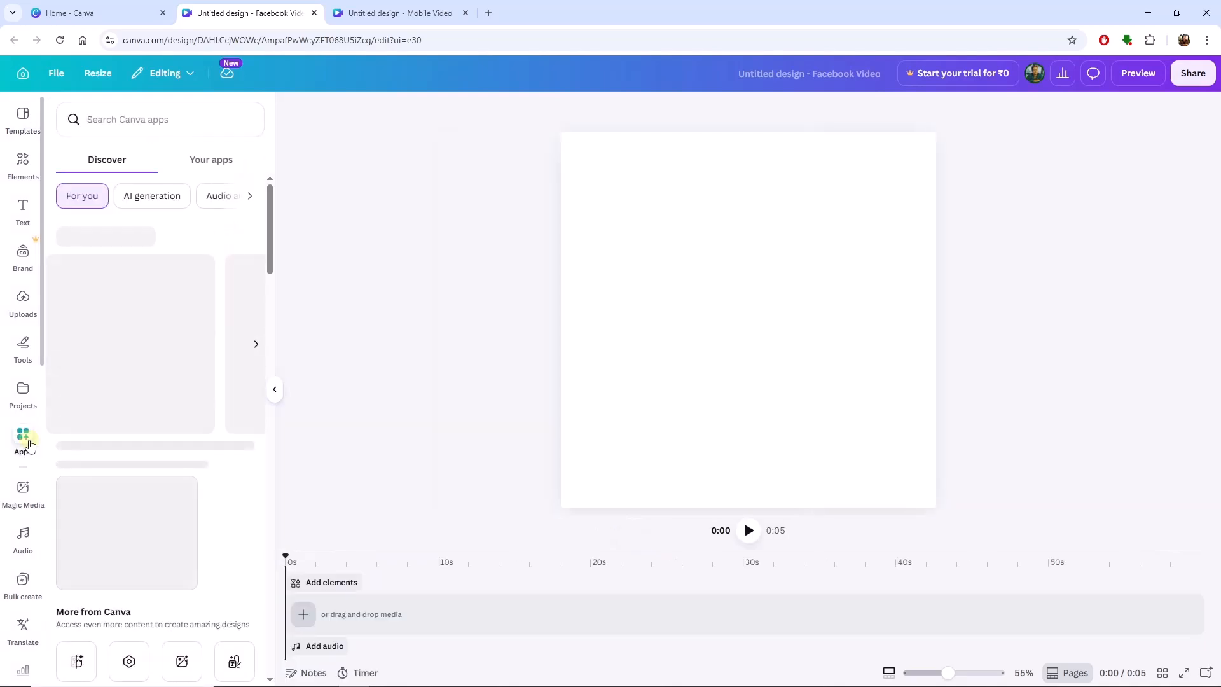
{"action": "left_click", "coordinate": [164, 125]}
{"action": "type", "text": "lotti"}
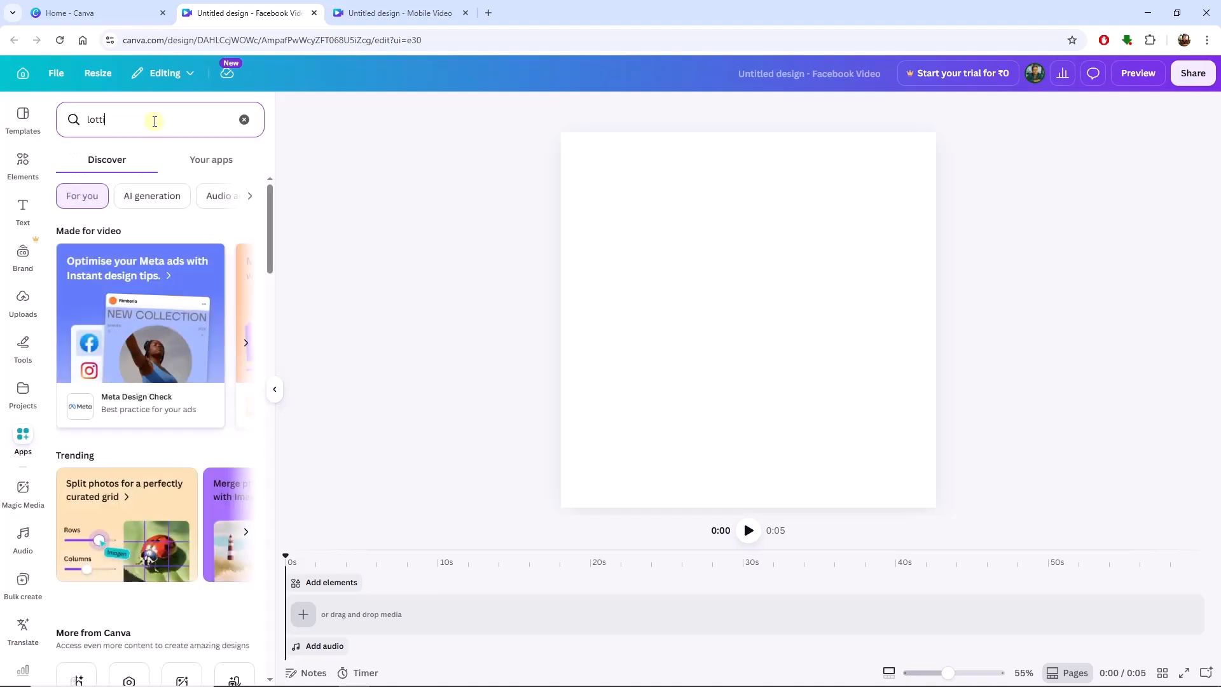
{"action": "key", "text": "Down"}
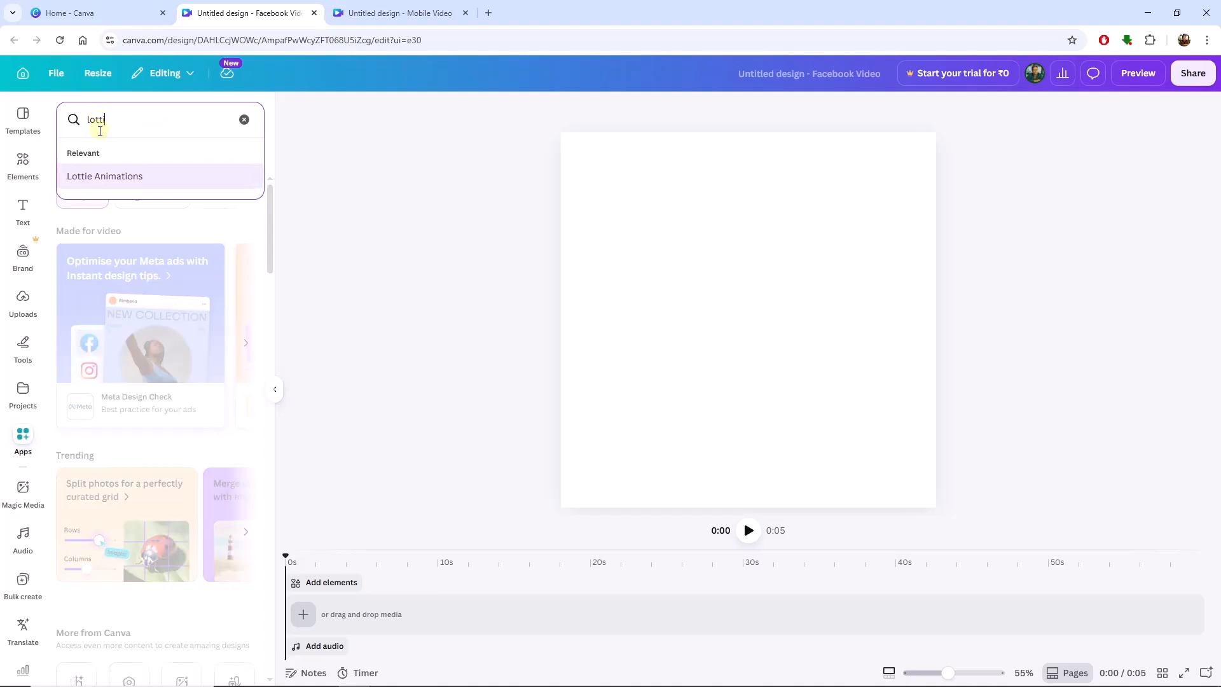
{"action": "left_click", "coordinate": [135, 173]}
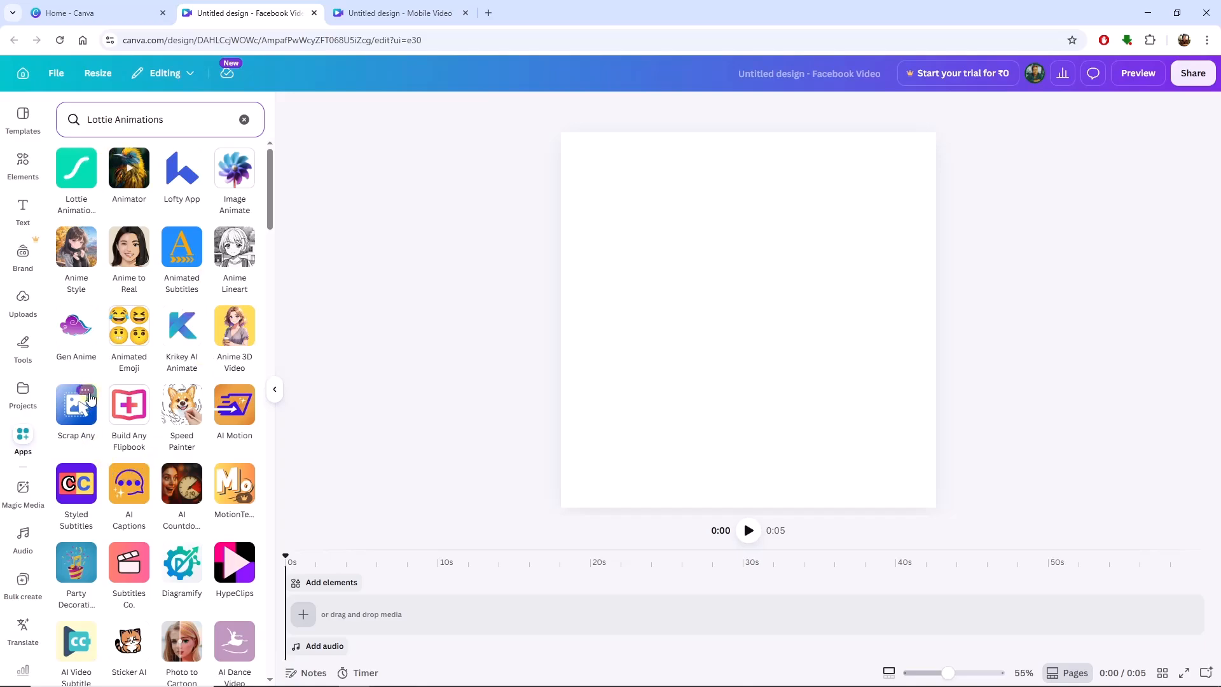
{"action": "left_click", "coordinate": [83, 183]}
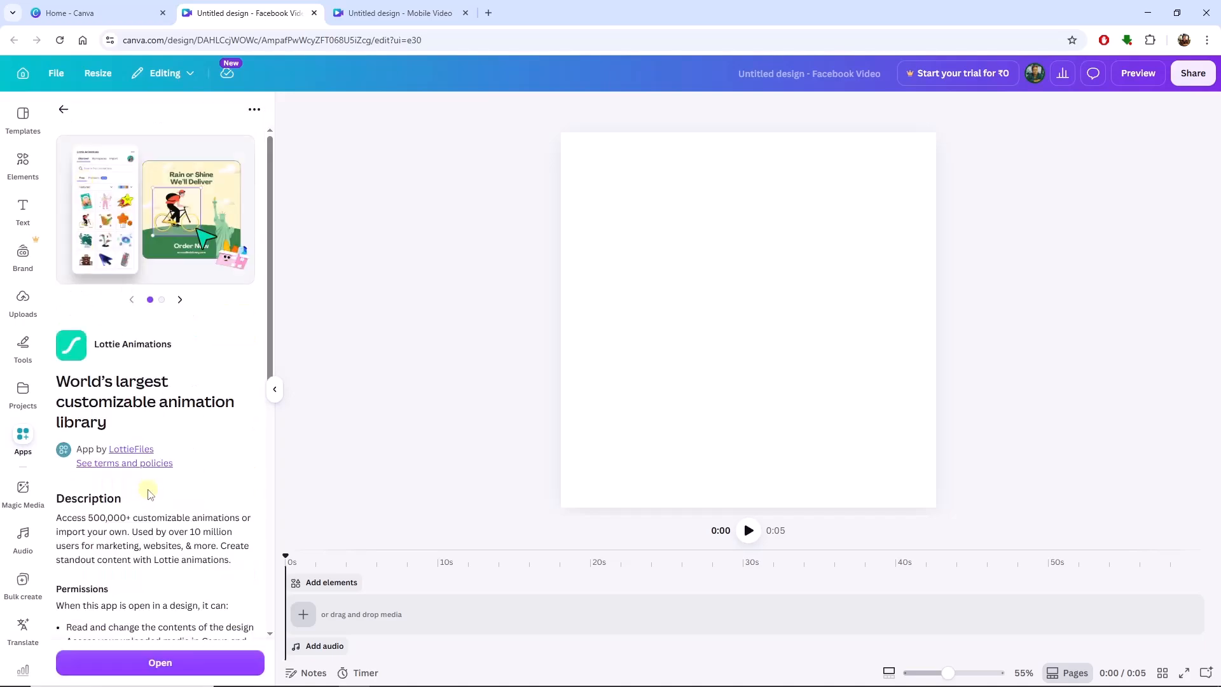
Review the Lottie Animations preview images, description and permissions, and open the app.
{"action": "scroll", "coordinate": [150, 495], "scroll_direction": "down", "scroll_amount": 7}
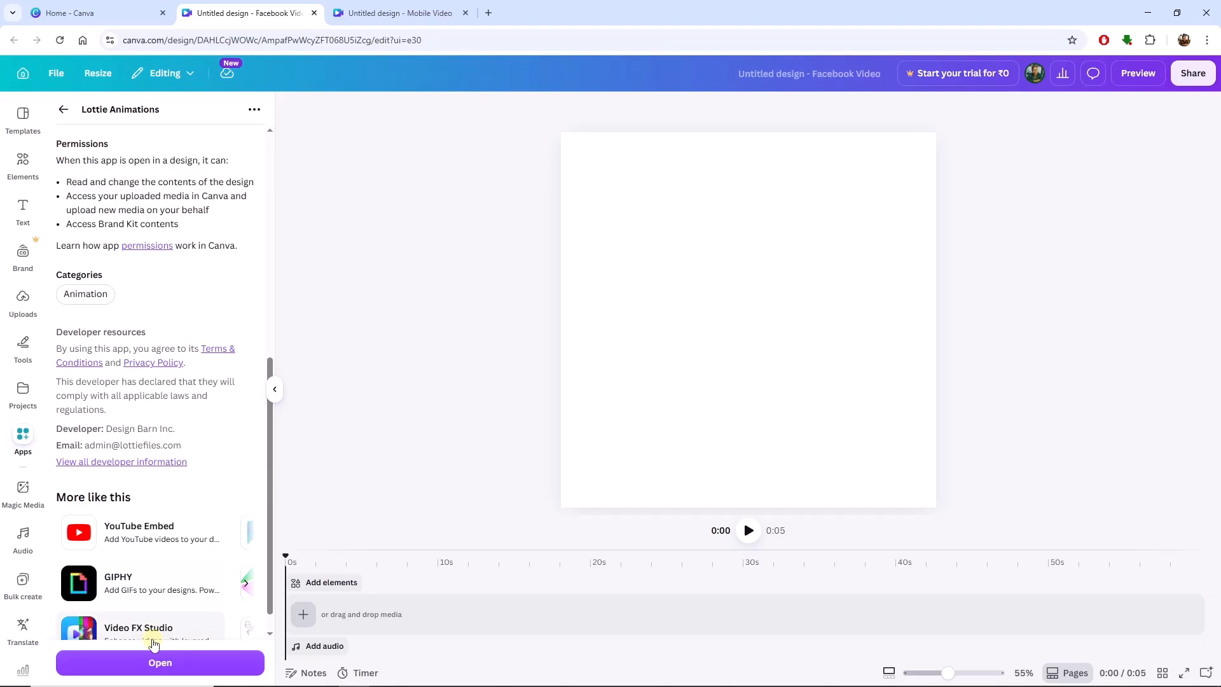
{"action": "scroll", "coordinate": [169, 461], "scroll_direction": "up", "scroll_amount": 7}
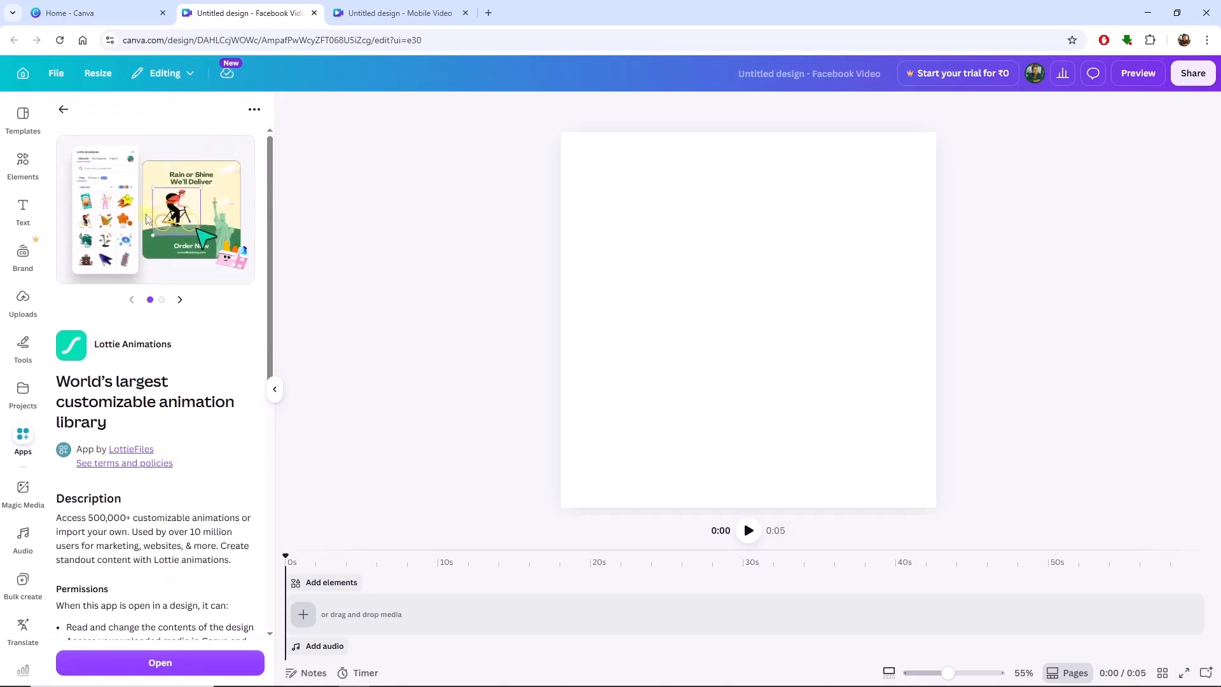
{"action": "left_click", "coordinate": [179, 300]}
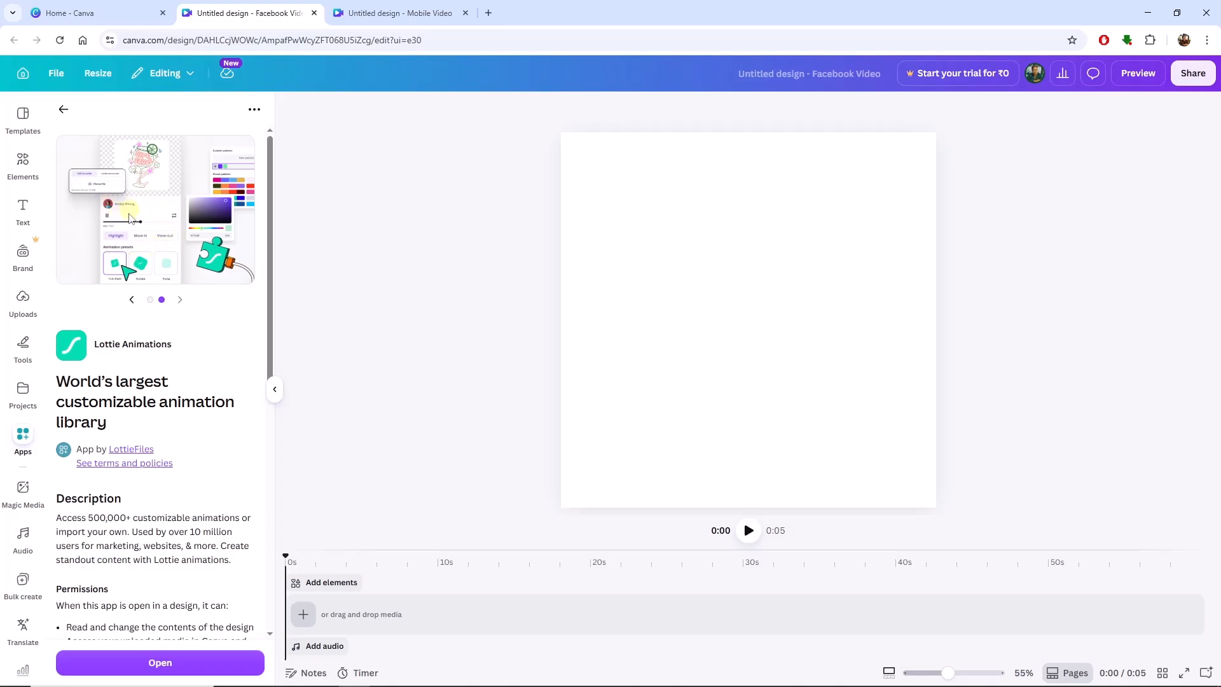
{"action": "left_click", "coordinate": [131, 299]}
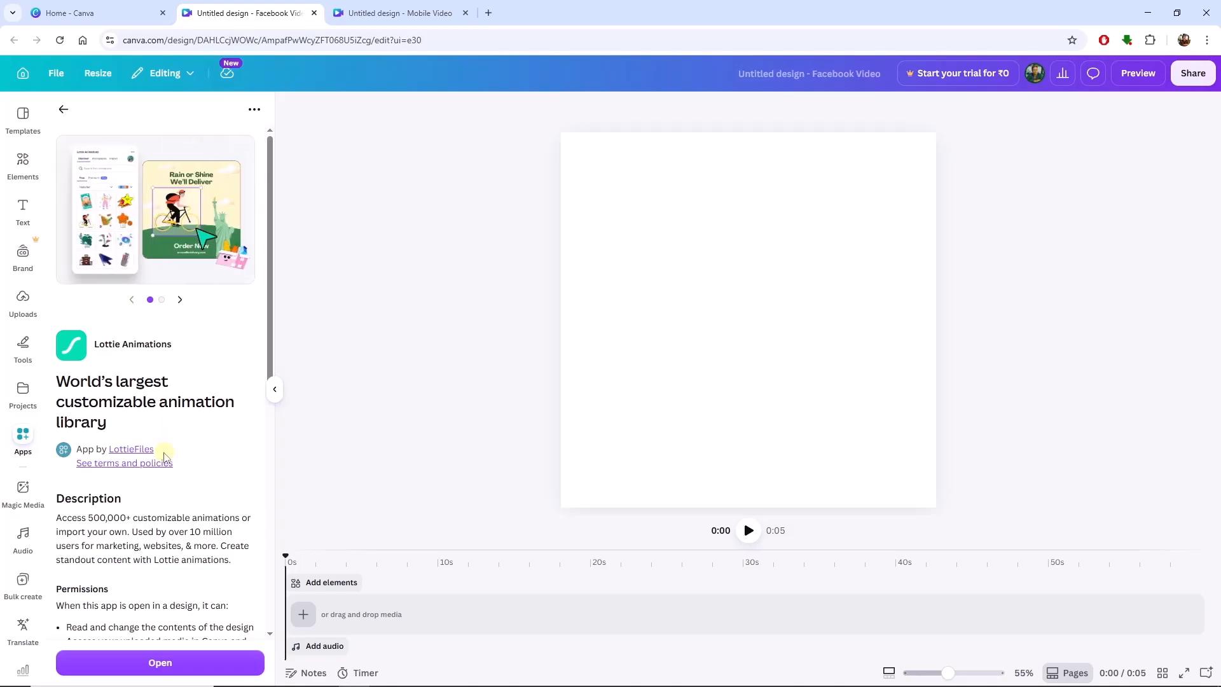
{"action": "scroll", "coordinate": [164, 455], "scroll_direction": "down", "scroll_amount": 3}
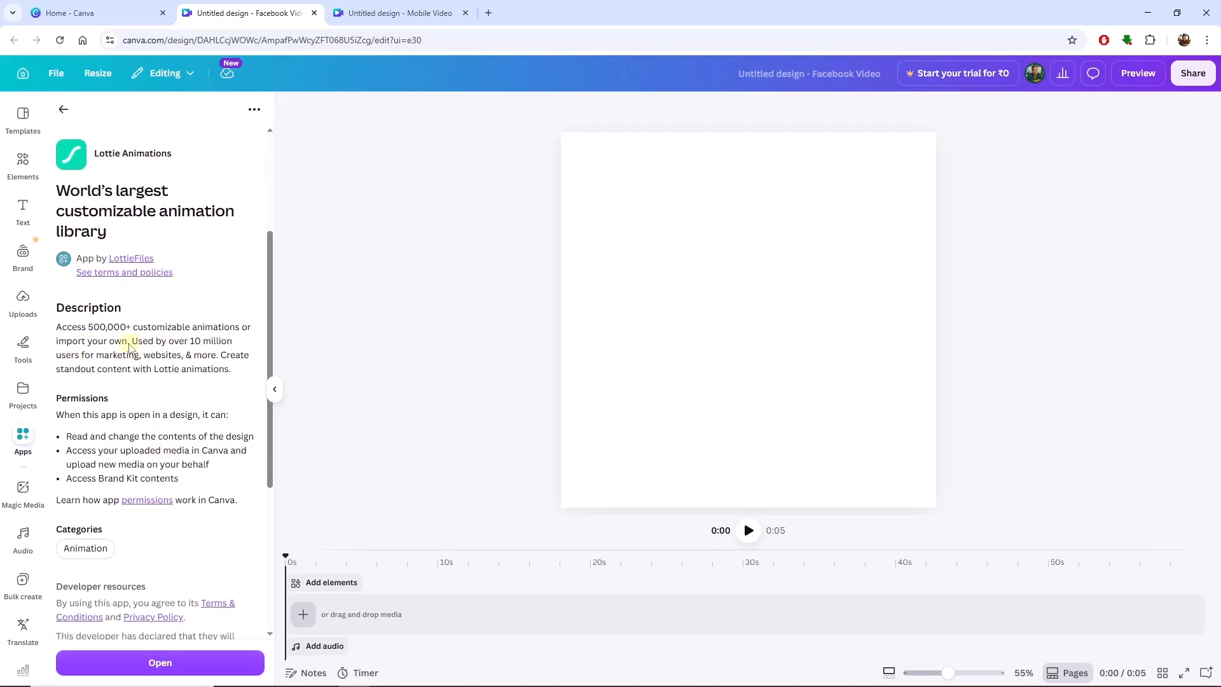
{"action": "scroll", "coordinate": [143, 390], "scroll_direction": "down", "scroll_amount": 2}
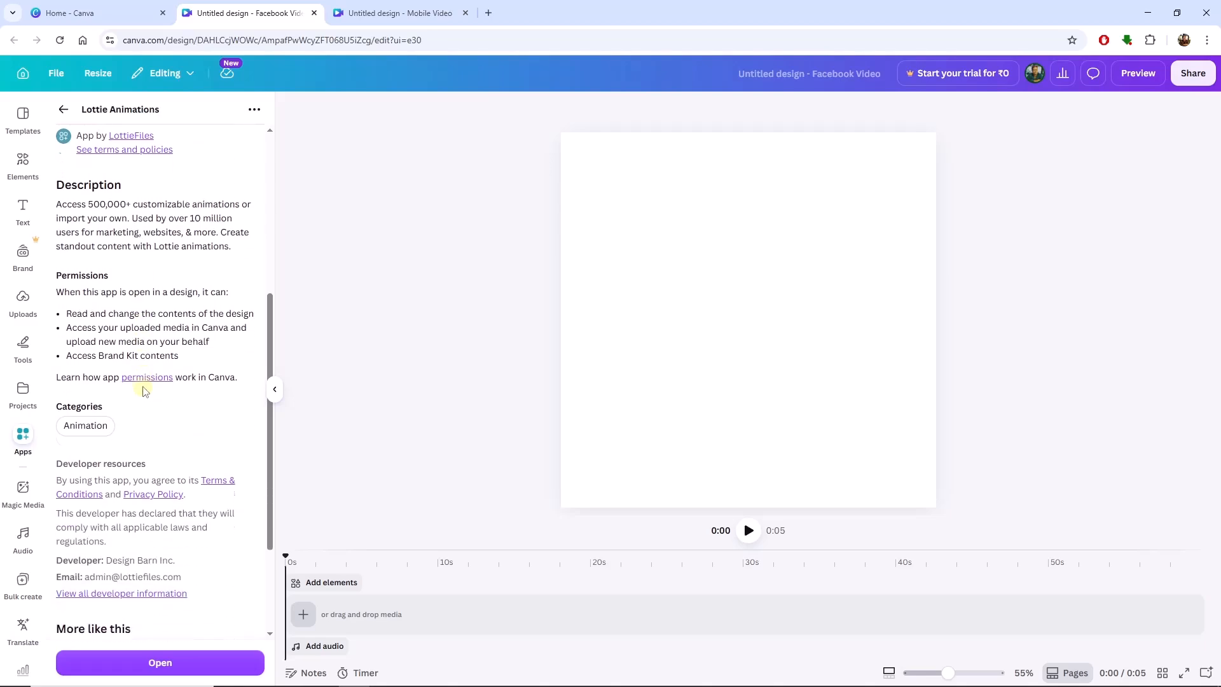
{"action": "scroll", "coordinate": [139, 407], "scroll_direction": "down", "scroll_amount": 2}
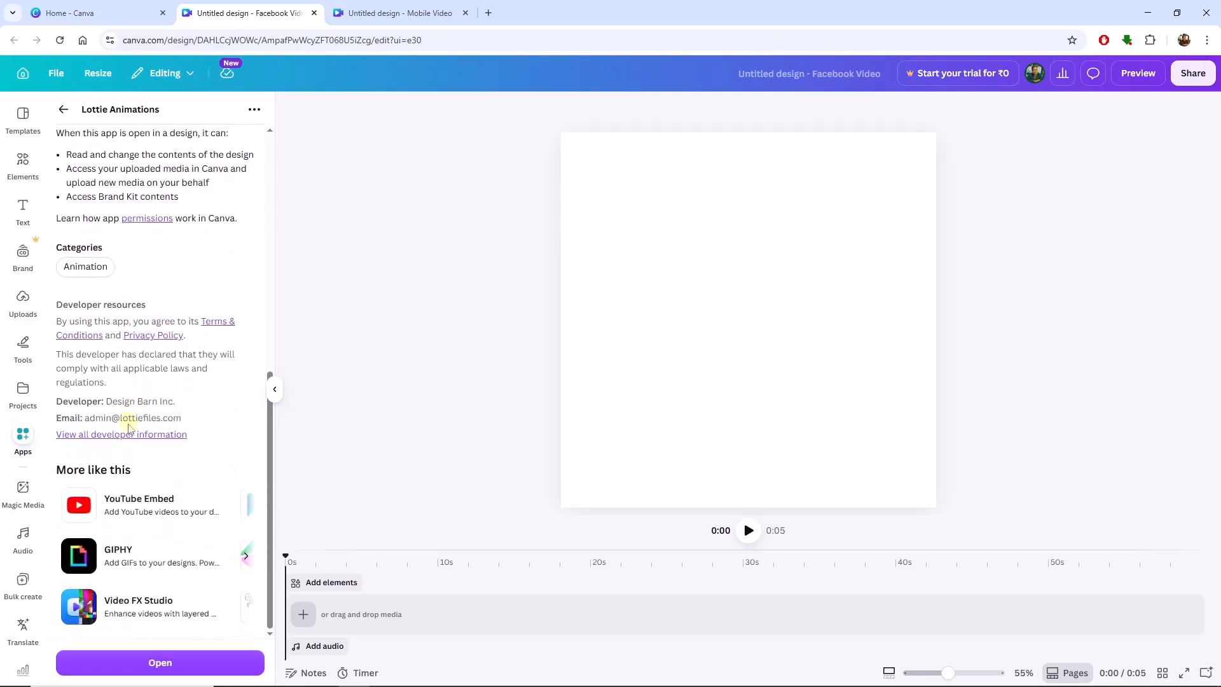
{"action": "left_click", "coordinate": [142, 673]}
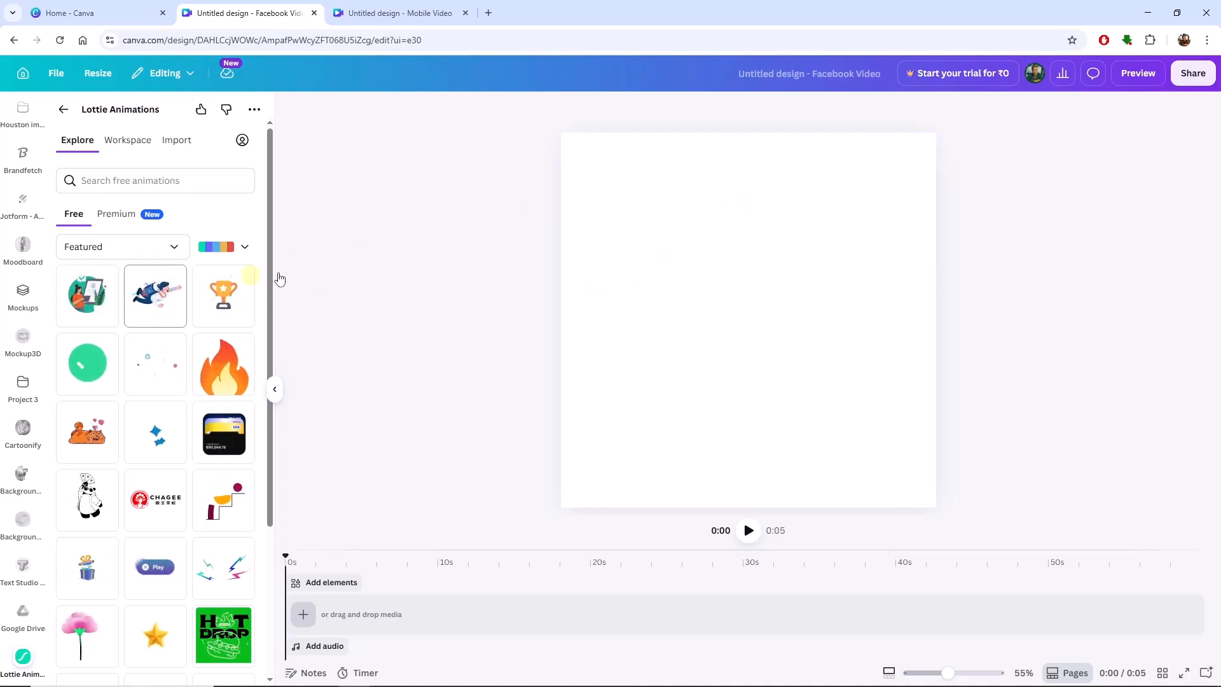
Preview the flying businessman animation and look through the premium and free collections and the sorting options.
{"action": "left_click", "coordinate": [163, 314]}
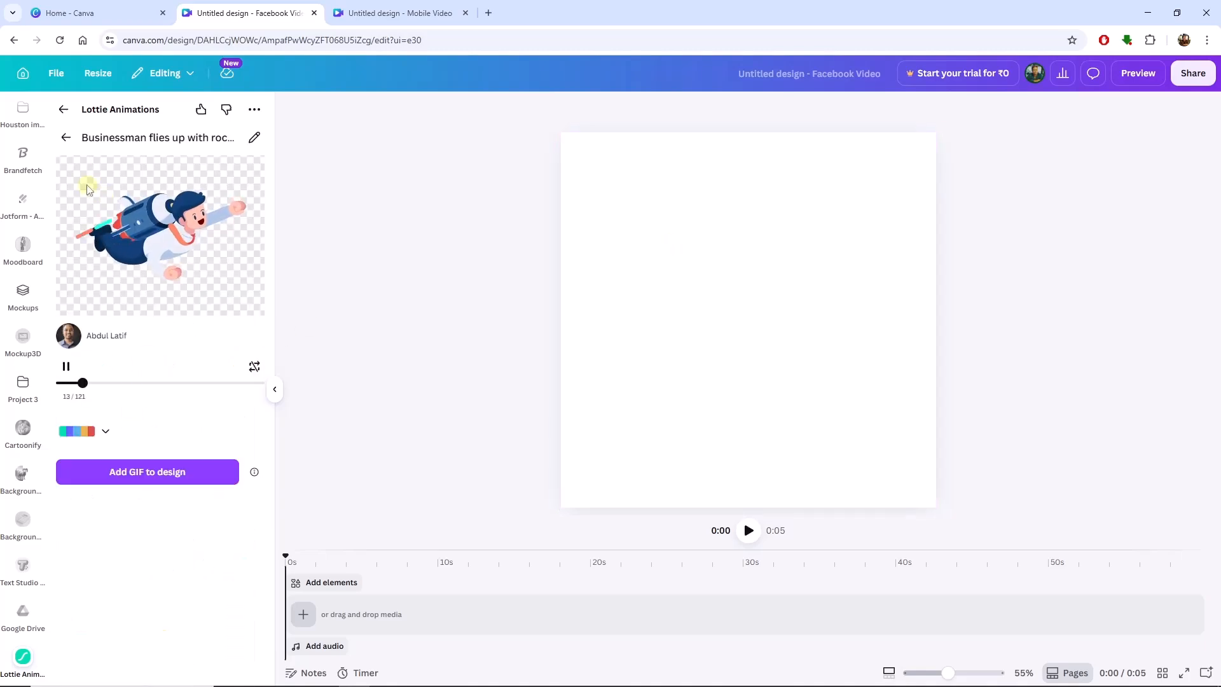
{"action": "left_click", "coordinate": [67, 139]}
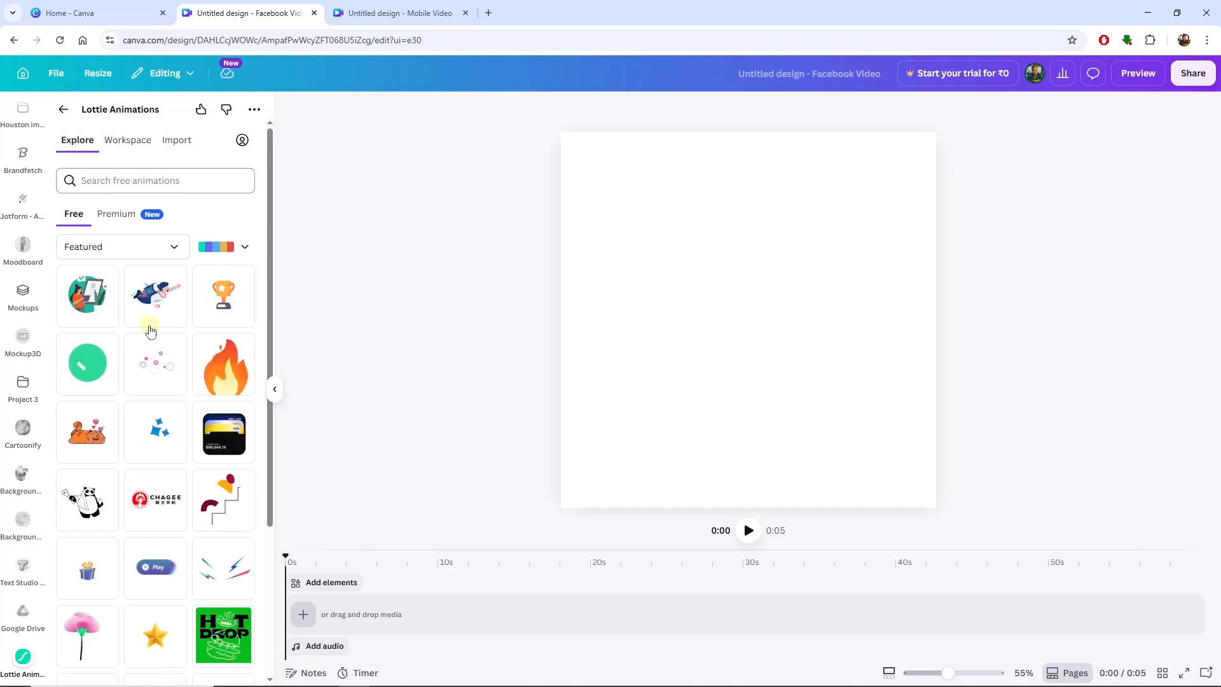
{"action": "left_click", "coordinate": [116, 214]}
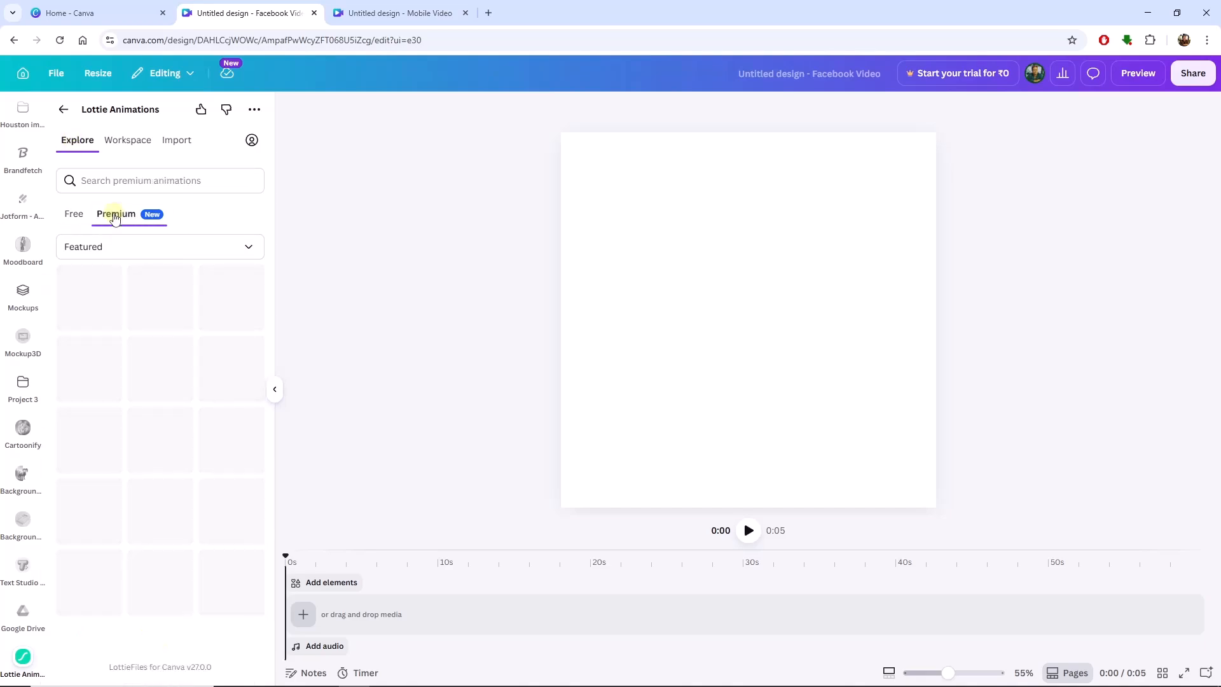
{"action": "left_click", "coordinate": [71, 216]}
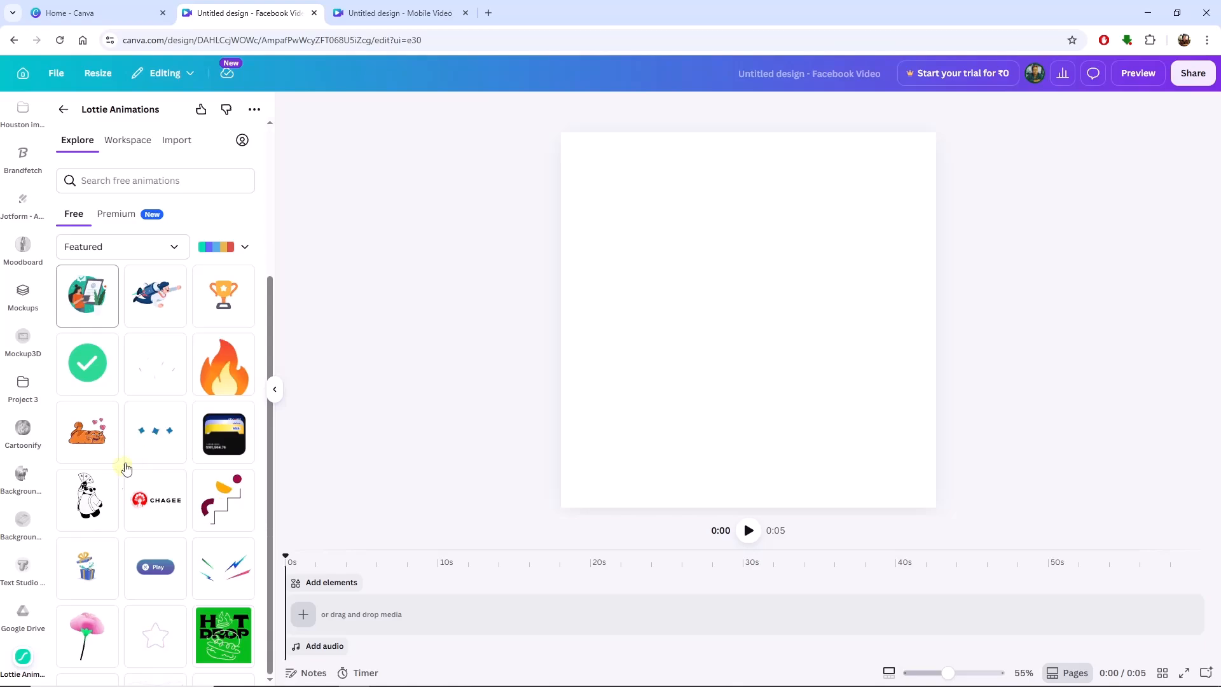
{"action": "left_click", "coordinate": [135, 182]}
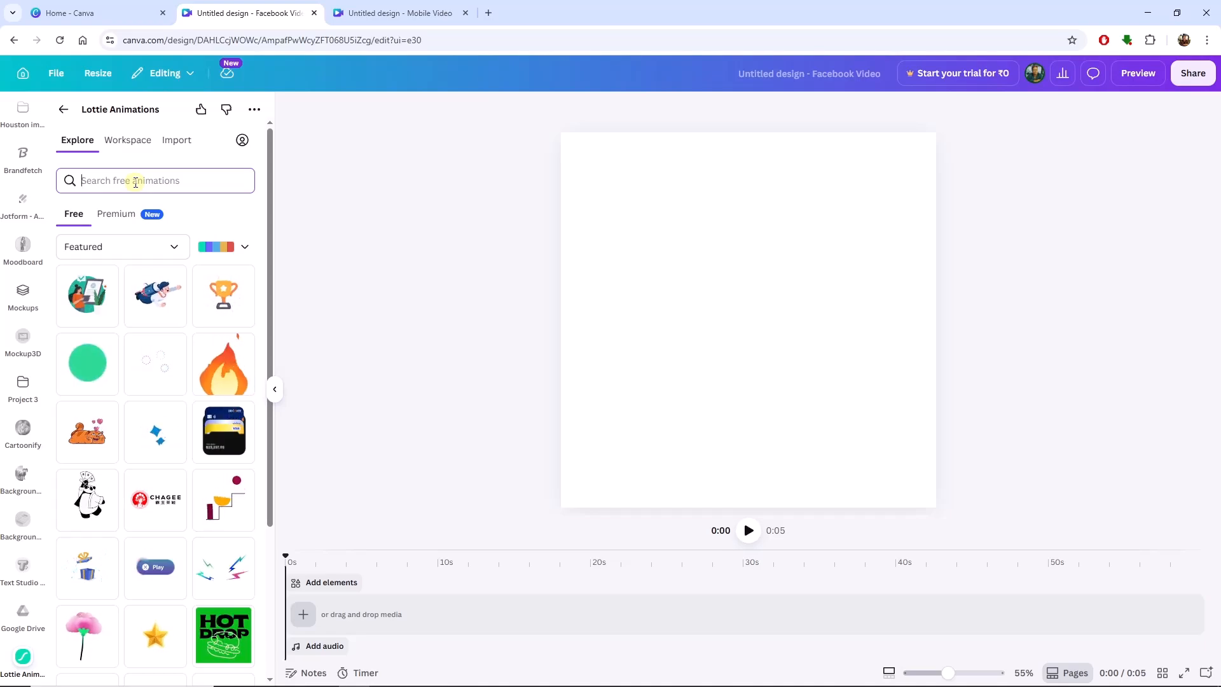
{"action": "left_click", "coordinate": [143, 253]}
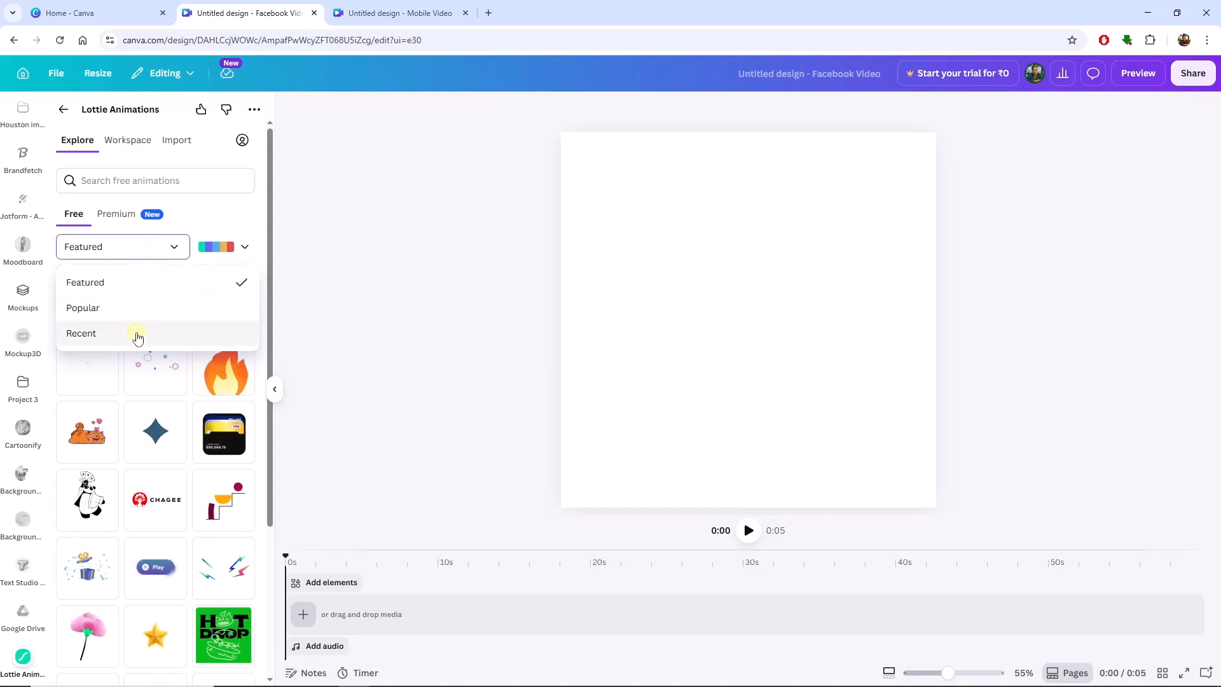
{"action": "left_click", "coordinate": [156, 248]}
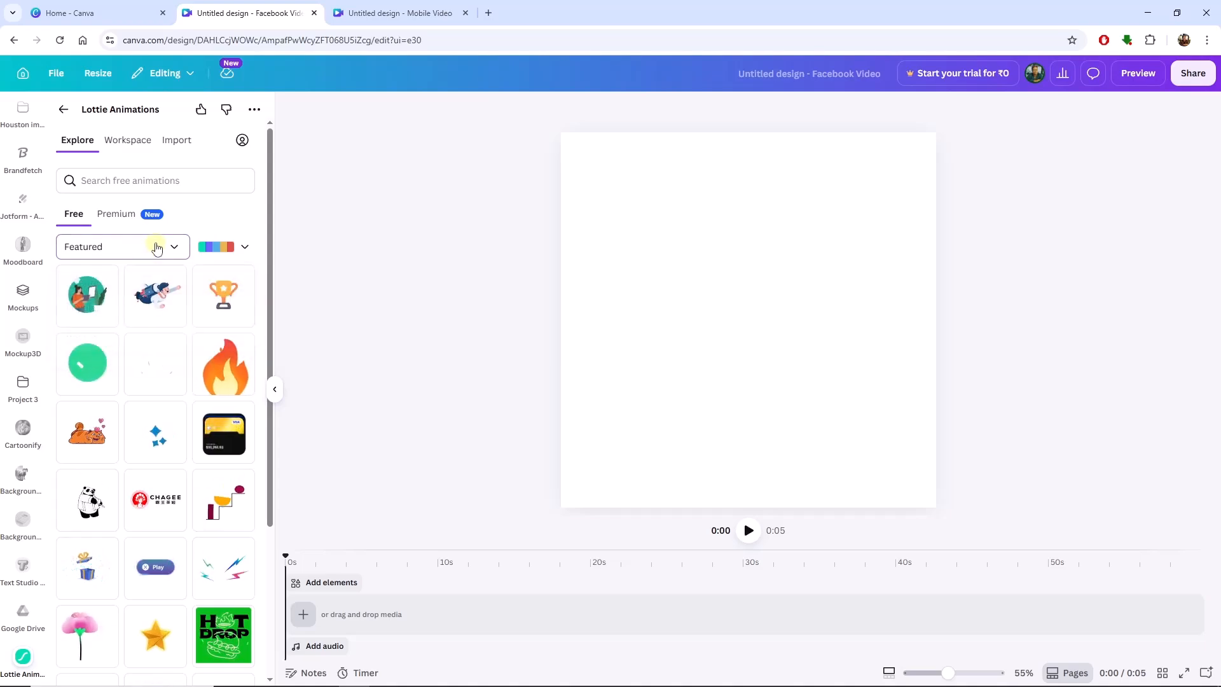
Add a new custom colour palette to the free animations' palette options.
{"action": "left_click", "coordinate": [248, 249]}
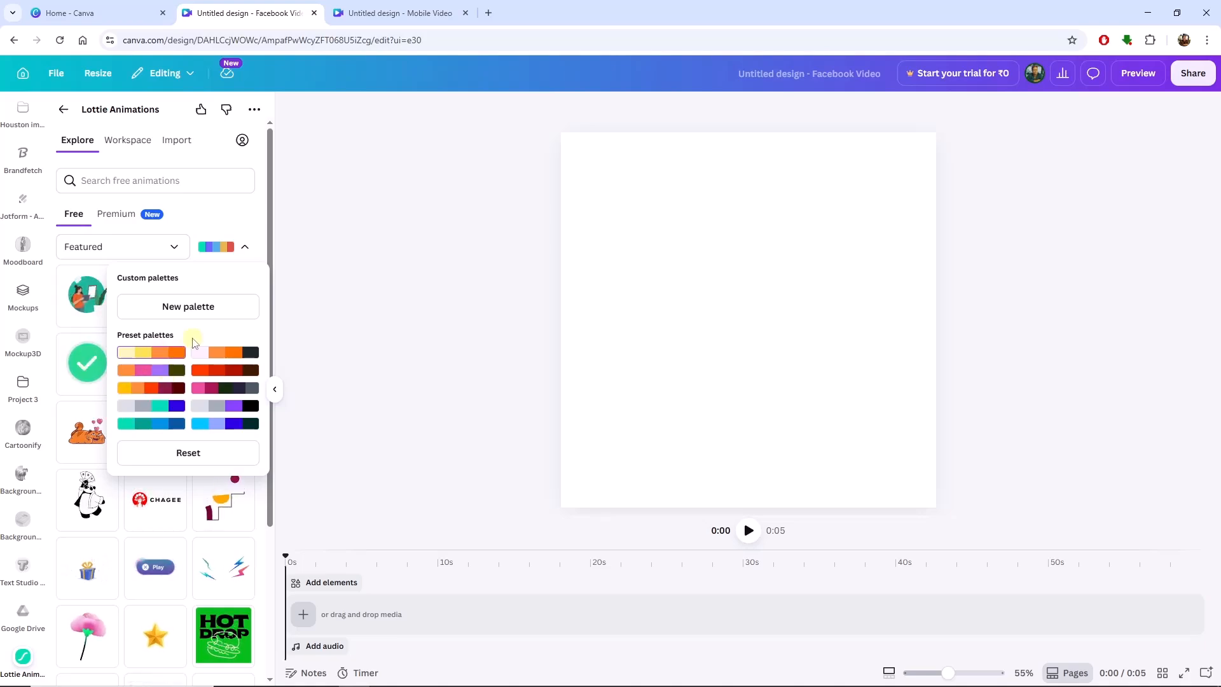
{"action": "left_click", "coordinate": [217, 309]}
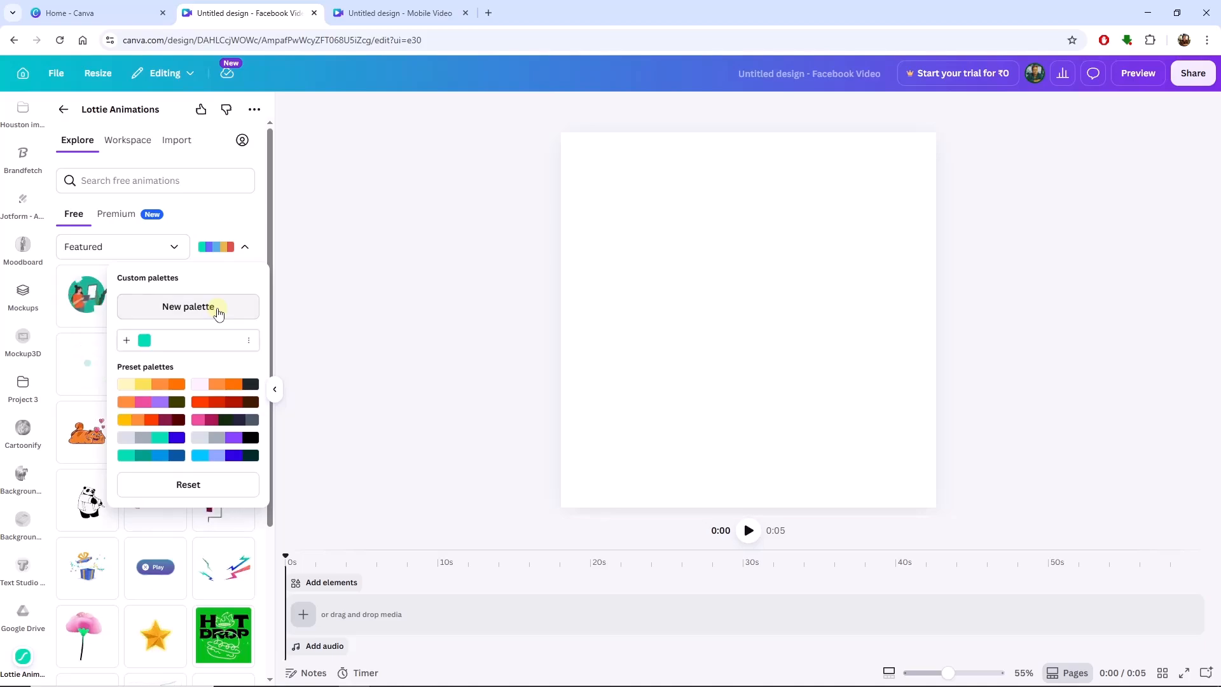
{"action": "left_click", "coordinate": [238, 222]}
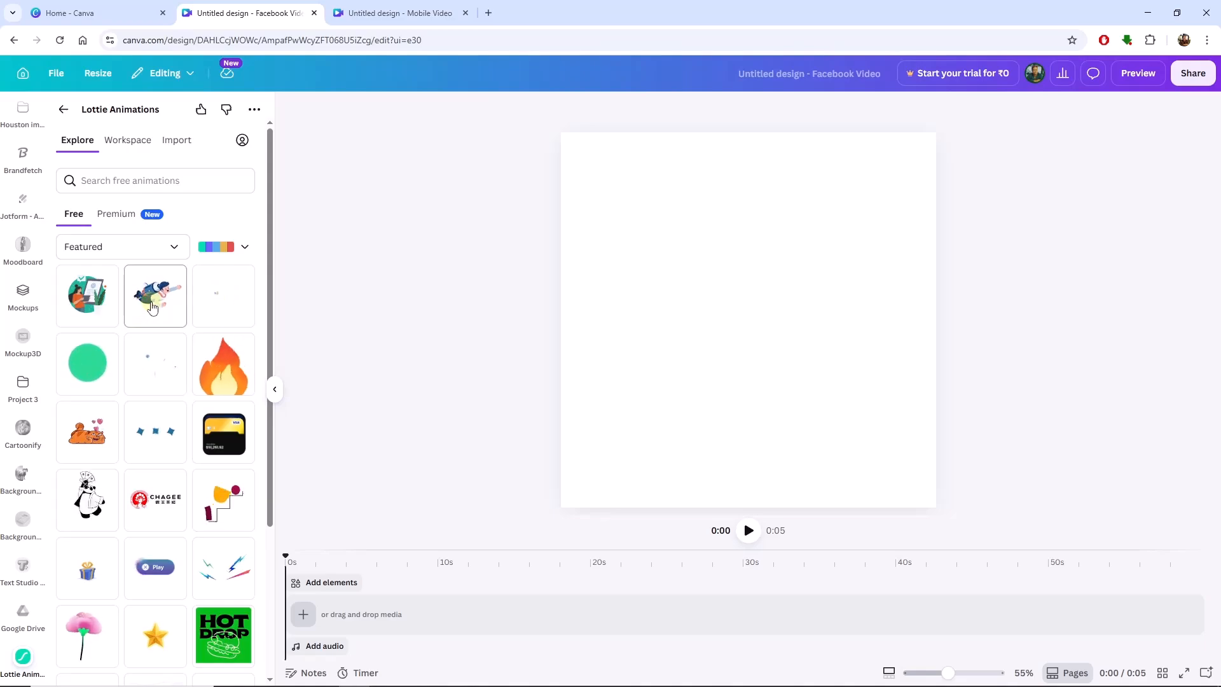
Add the flying businessman animation to the design as a Medium (500 x 272) GIF.
{"action": "left_click", "coordinate": [152, 307]}
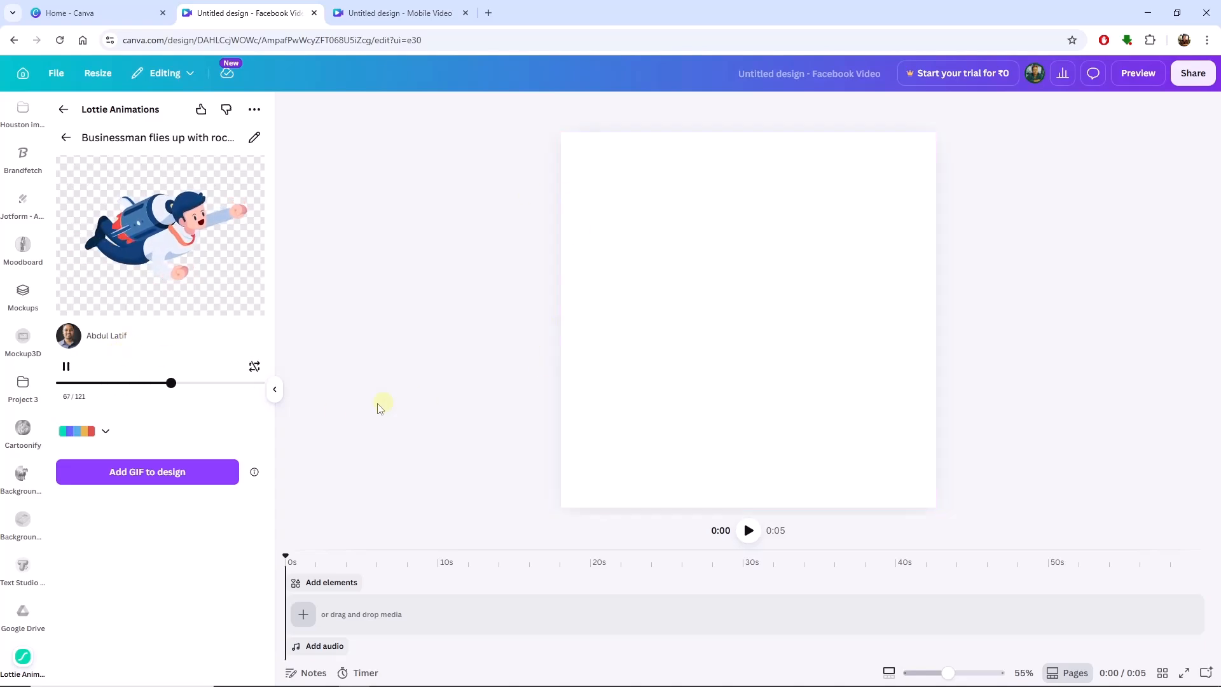
{"action": "left_click", "coordinate": [146, 473]}
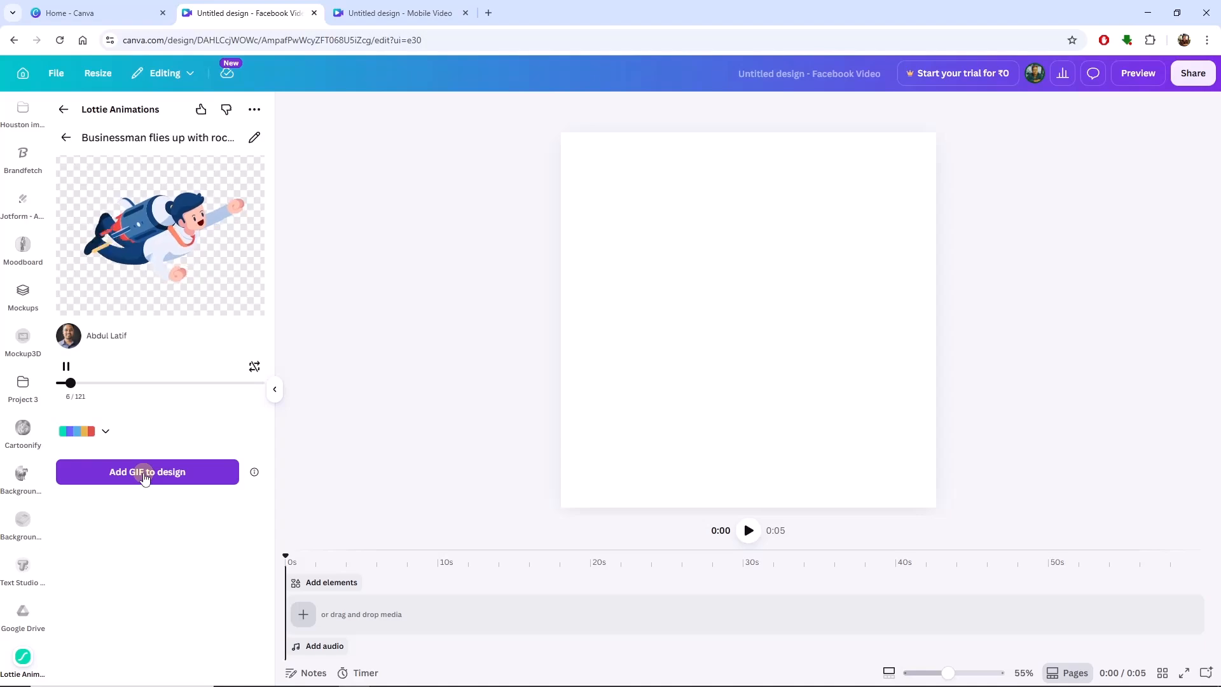
{"action": "left_click", "coordinate": [145, 475]}
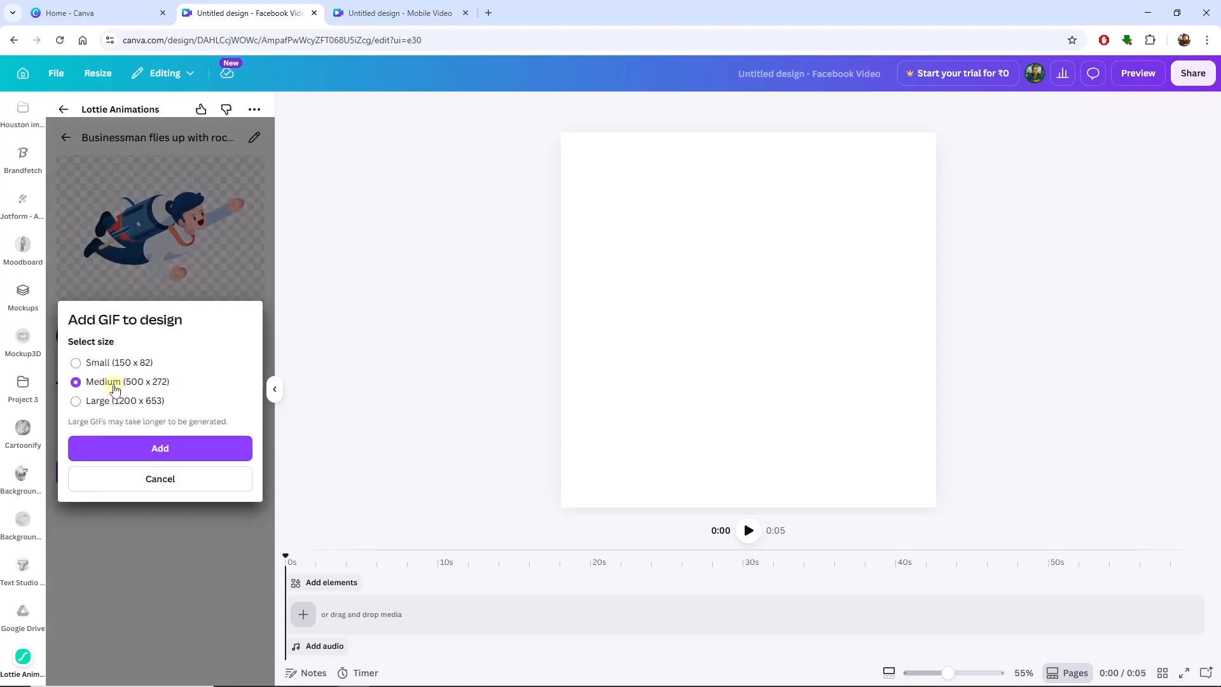
{"action": "left_click", "coordinate": [153, 448]}
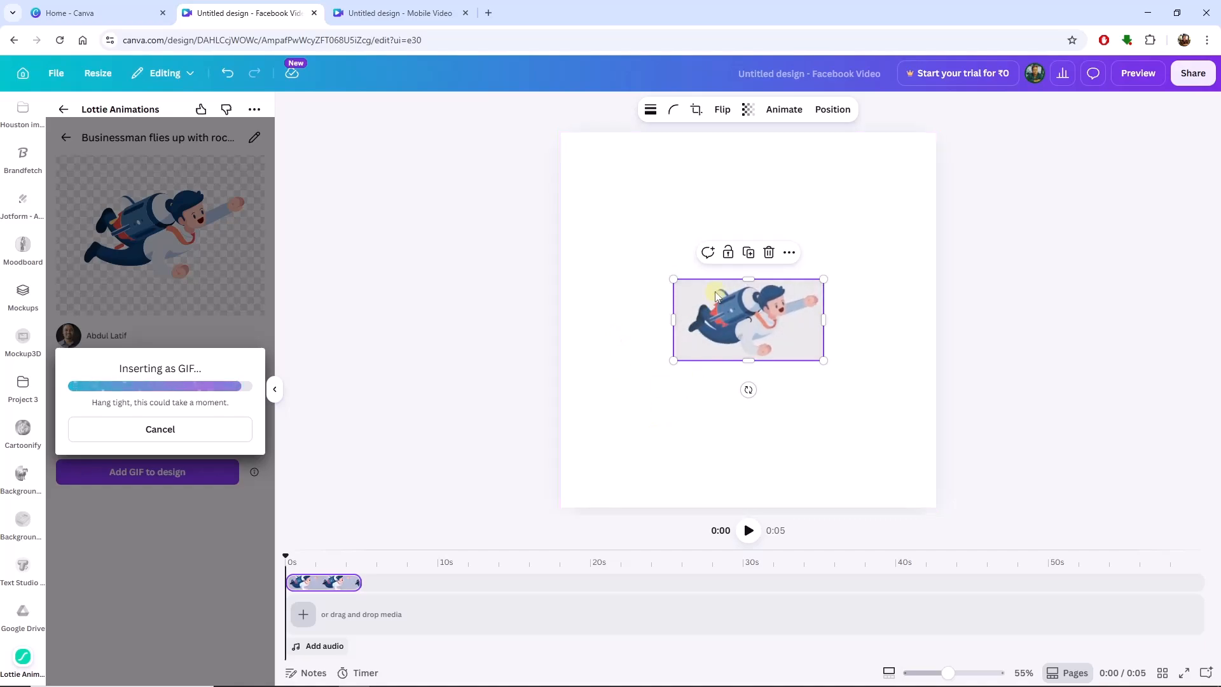
Enlarge the businessman GIF to about 695 x 378 and move it to the page's upper-left area.
{"action": "left_click_drag", "start_coordinate": [673, 280], "coordinate": [597, 197]}
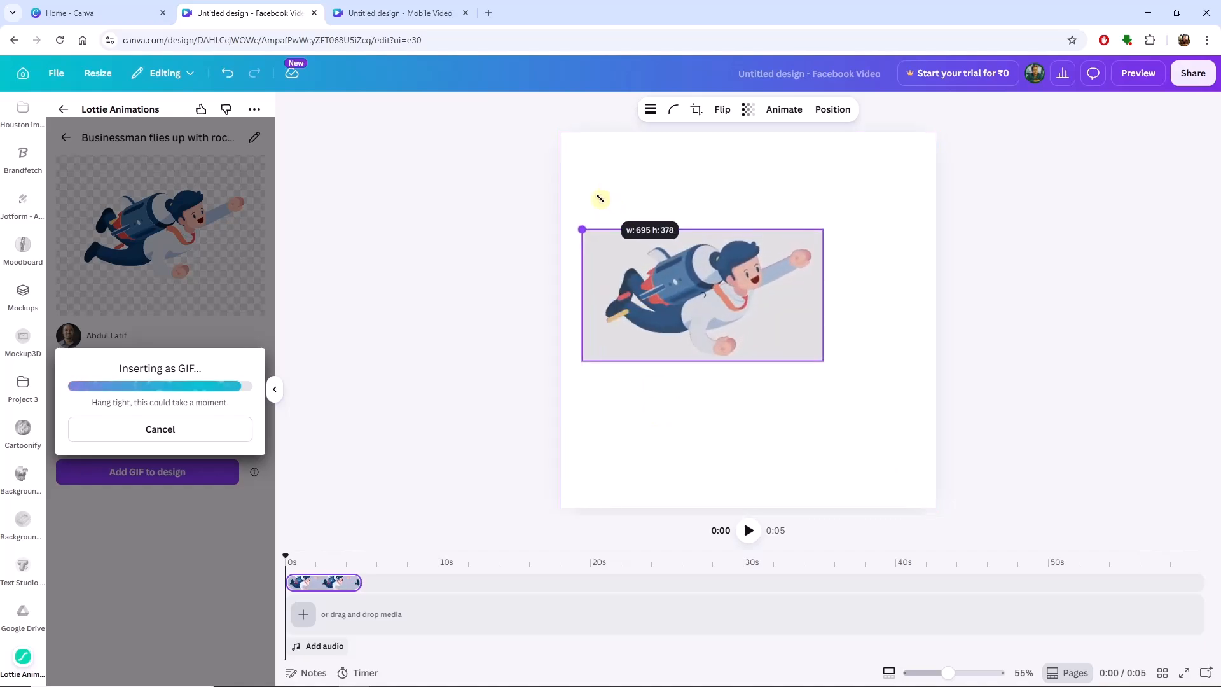
{"action": "left_click_drag", "start_coordinate": [705, 306], "coordinate": [693, 227]}
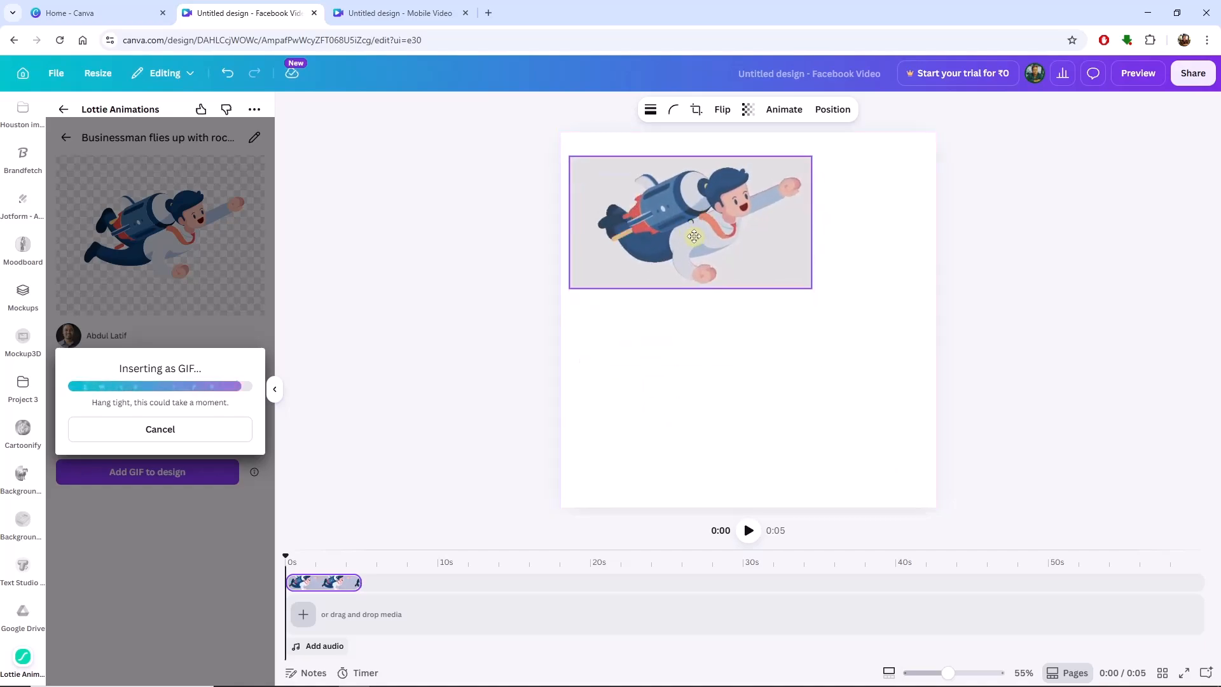
{"action": "left_click", "coordinate": [729, 404]}
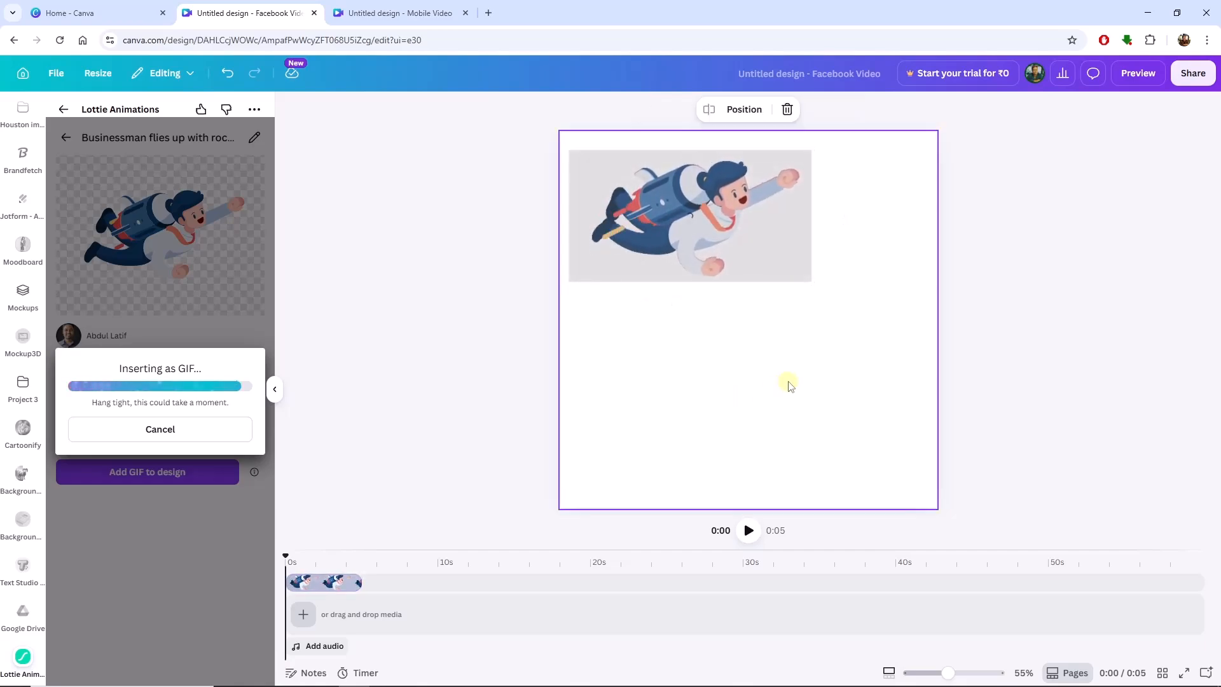
{"action": "right_click", "coordinate": [835, 404]}
{"action": "left_click", "coordinate": [354, 386]}
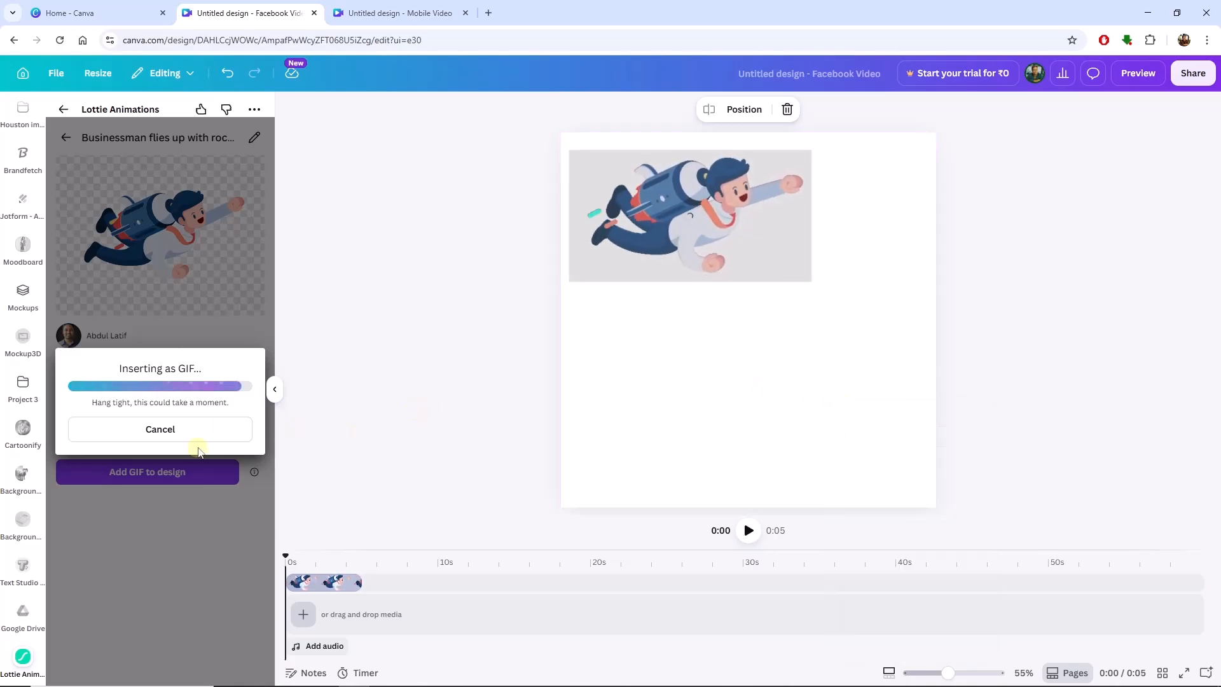
Duplicate the businessman GIF and place the copy directly below the original, aligned with its left edge.
{"action": "left_click", "coordinate": [656, 217]}
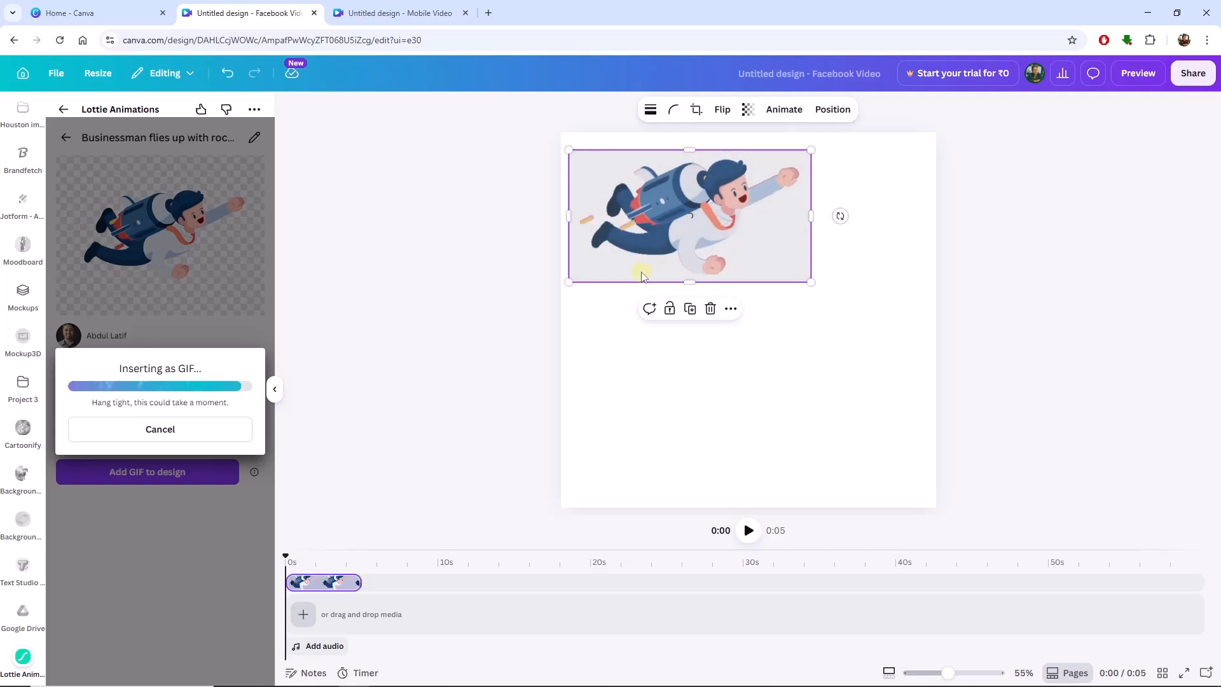
{"action": "right_click", "coordinate": [635, 217]}
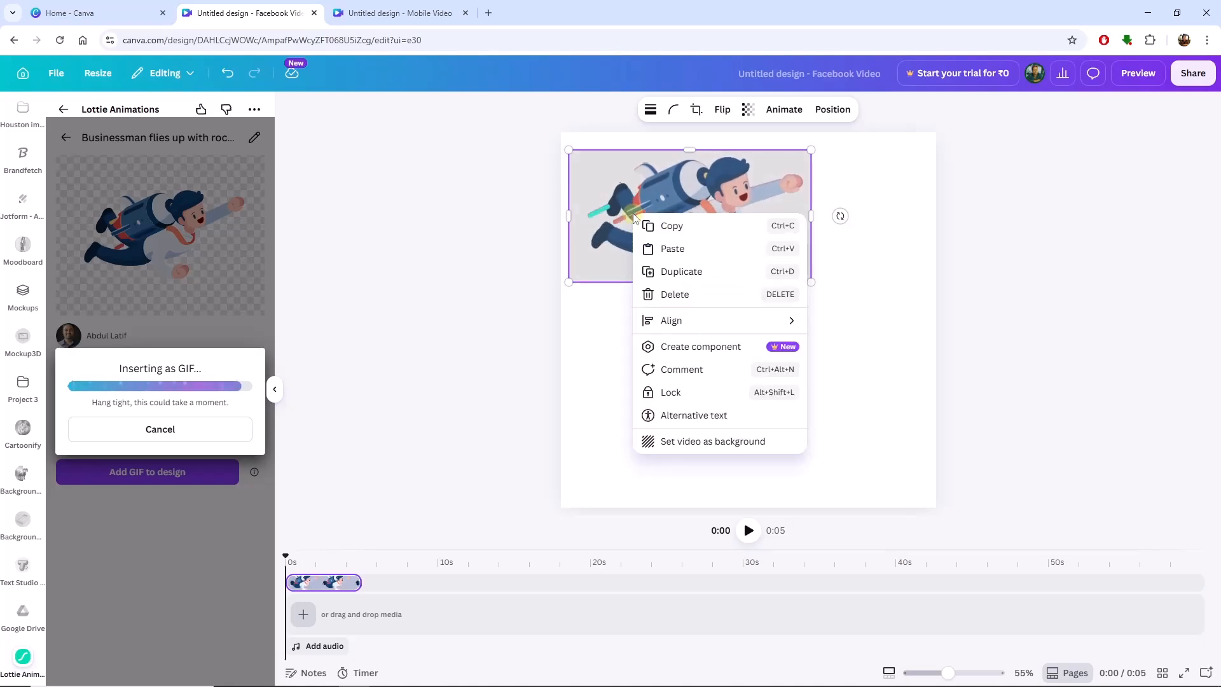
{"action": "left_click", "coordinate": [681, 271]}
{"action": "left_click_drag", "start_coordinate": [682, 273], "coordinate": [672, 388]}
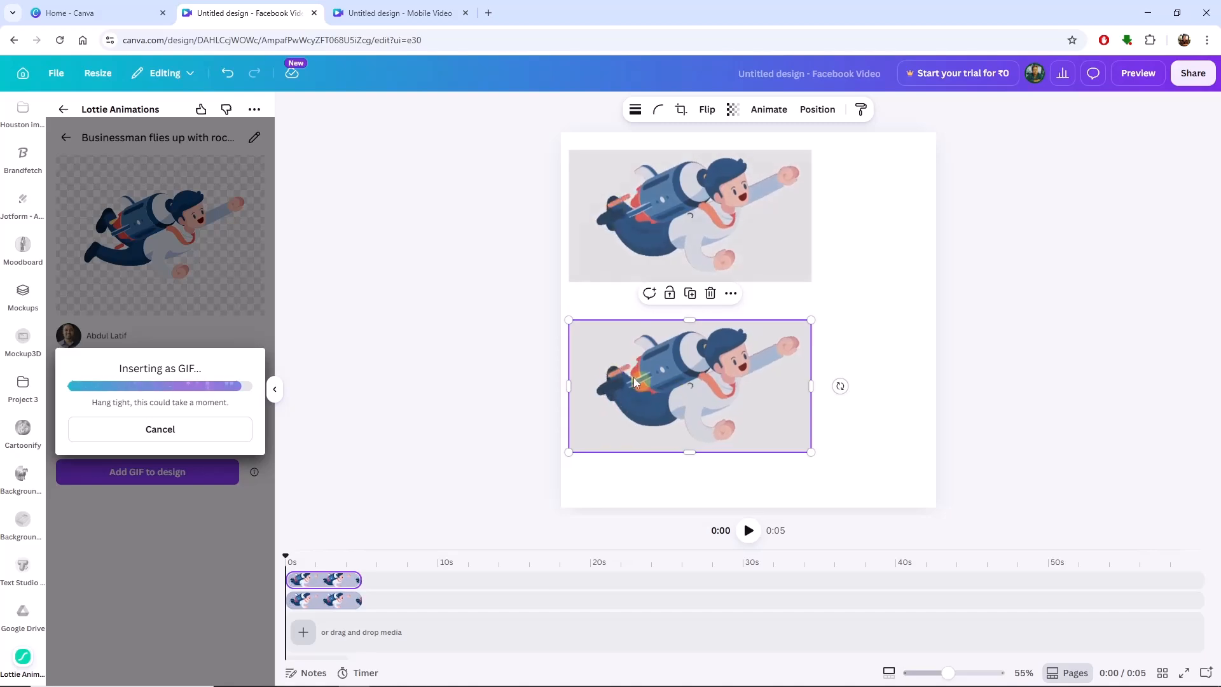
Delete the duplicate businessman GIF below the original and make the timeline area taller.
{"action": "left_click", "coordinate": [547, 368]}
{"action": "left_click", "coordinate": [703, 430]}
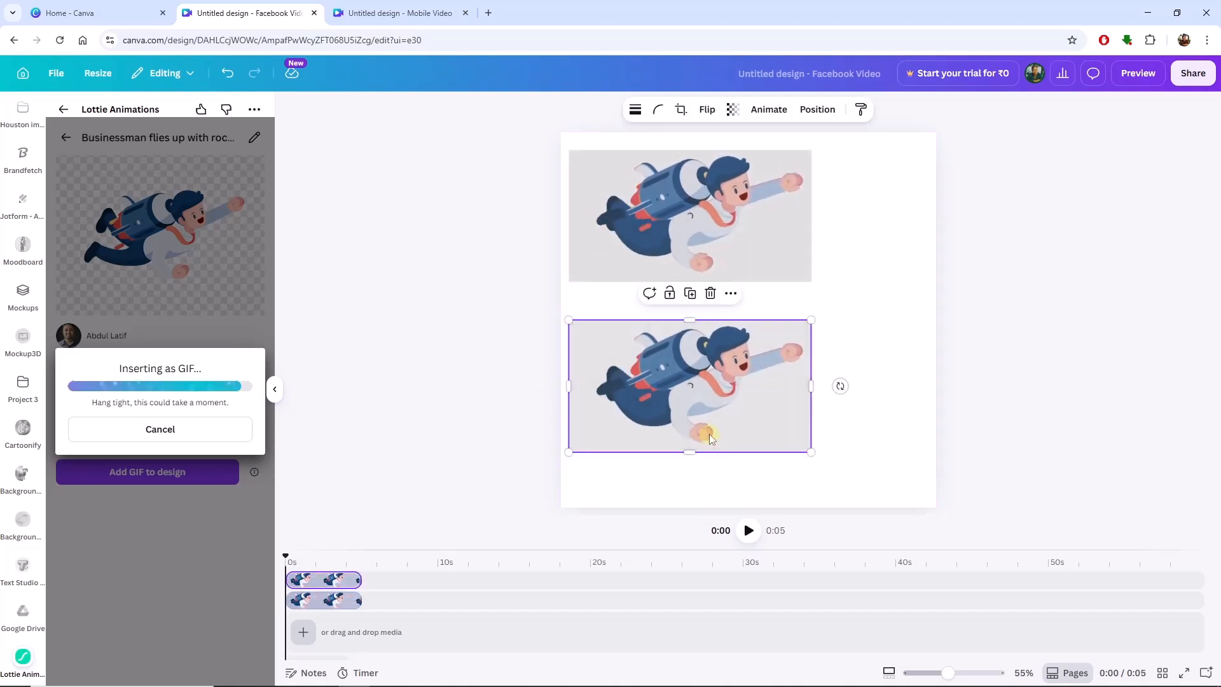
{"action": "left_click", "coordinate": [711, 293]}
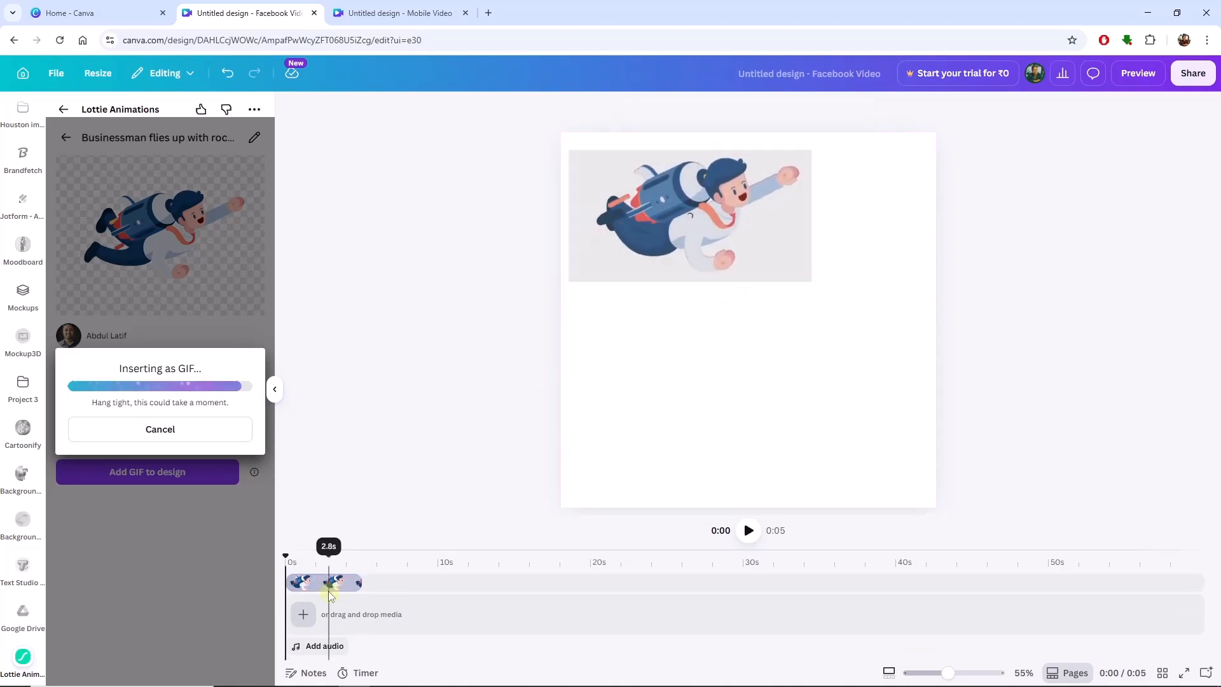
{"action": "left_click_drag", "start_coordinate": [336, 545], "coordinate": [338, 480]}
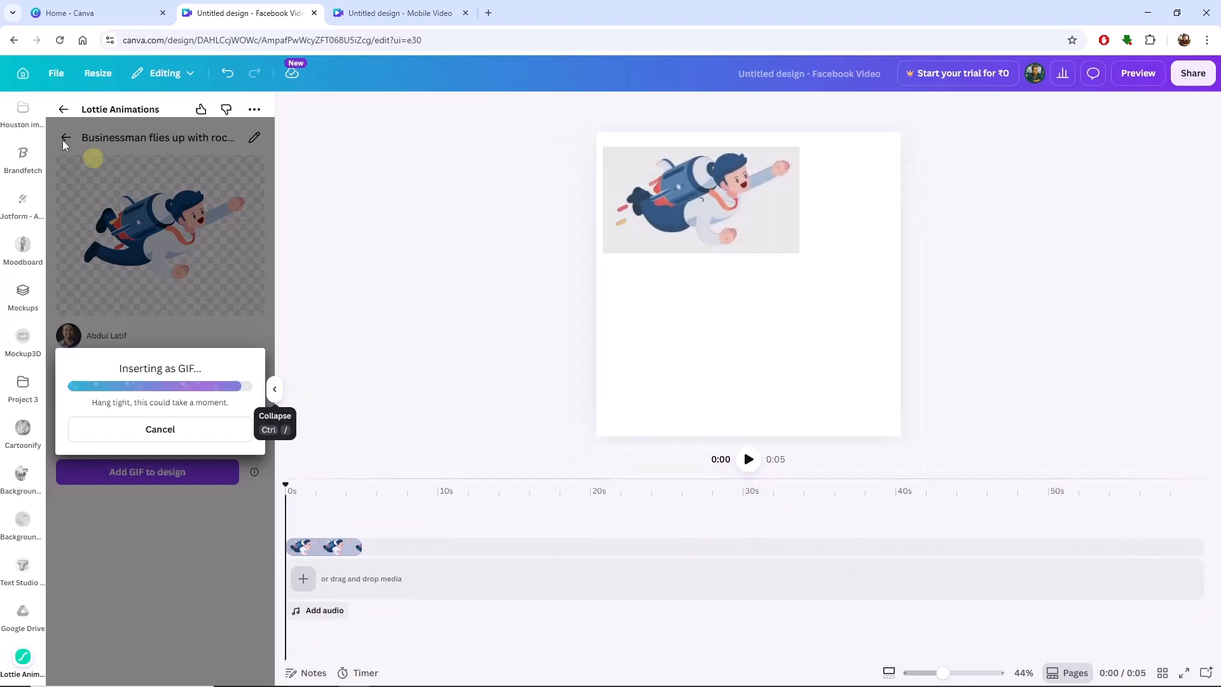
{"action": "left_click", "coordinate": [63, 111]}
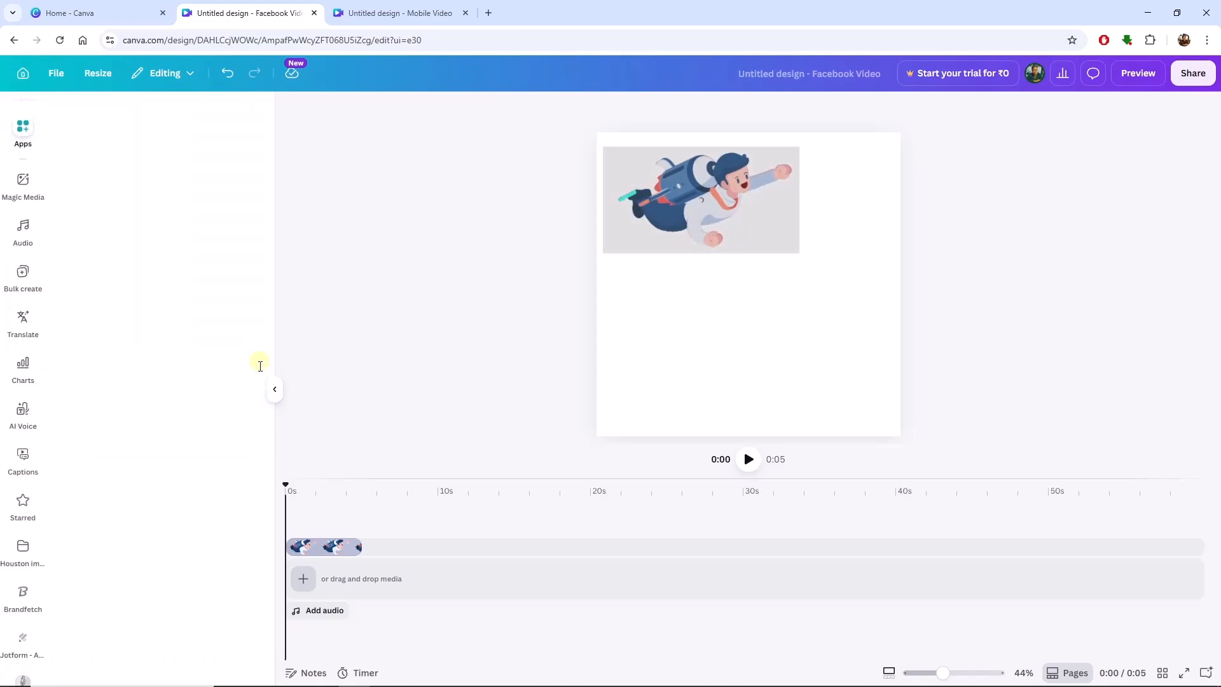
{"action": "left_click", "coordinate": [68, 172]}
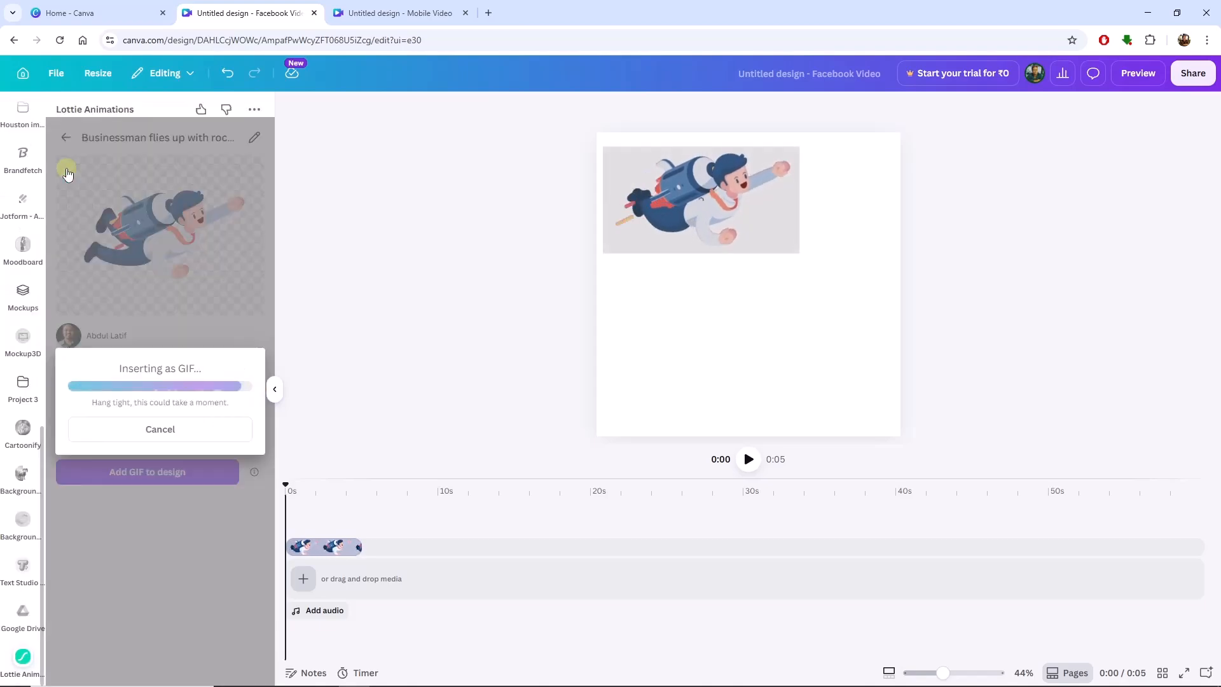
{"action": "left_click", "coordinate": [275, 391]}
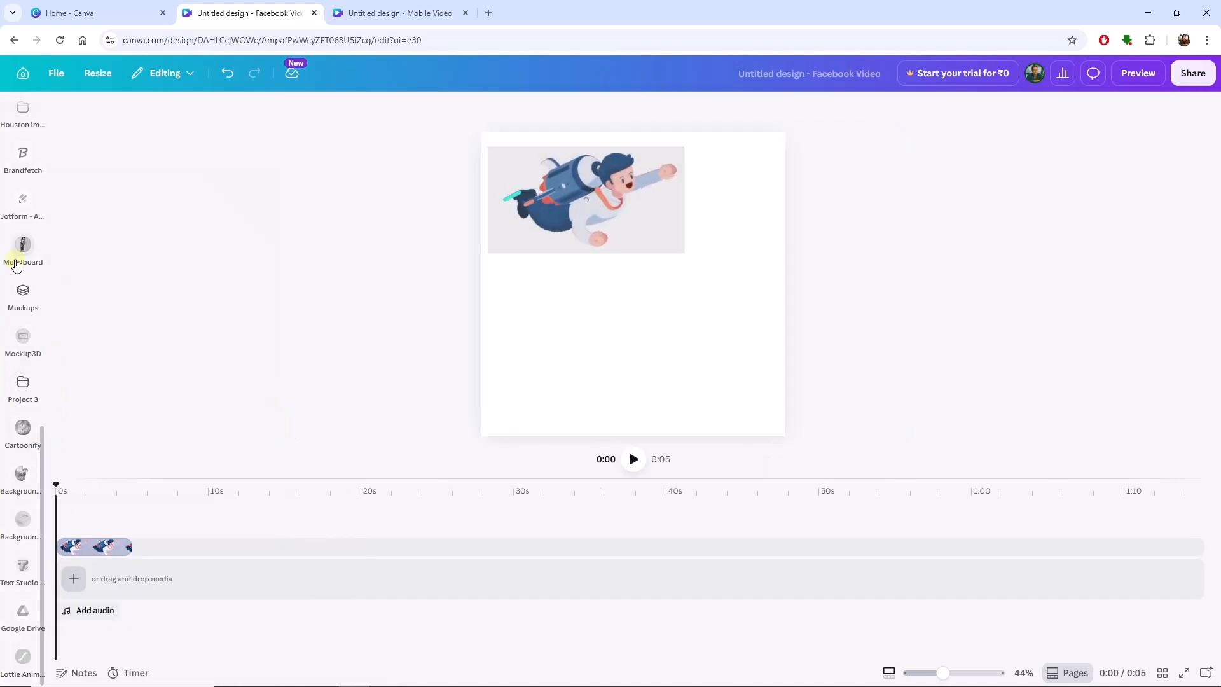
{"action": "scroll", "coordinate": [16, 266], "scroll_direction": "up", "scroll_amount": 5}
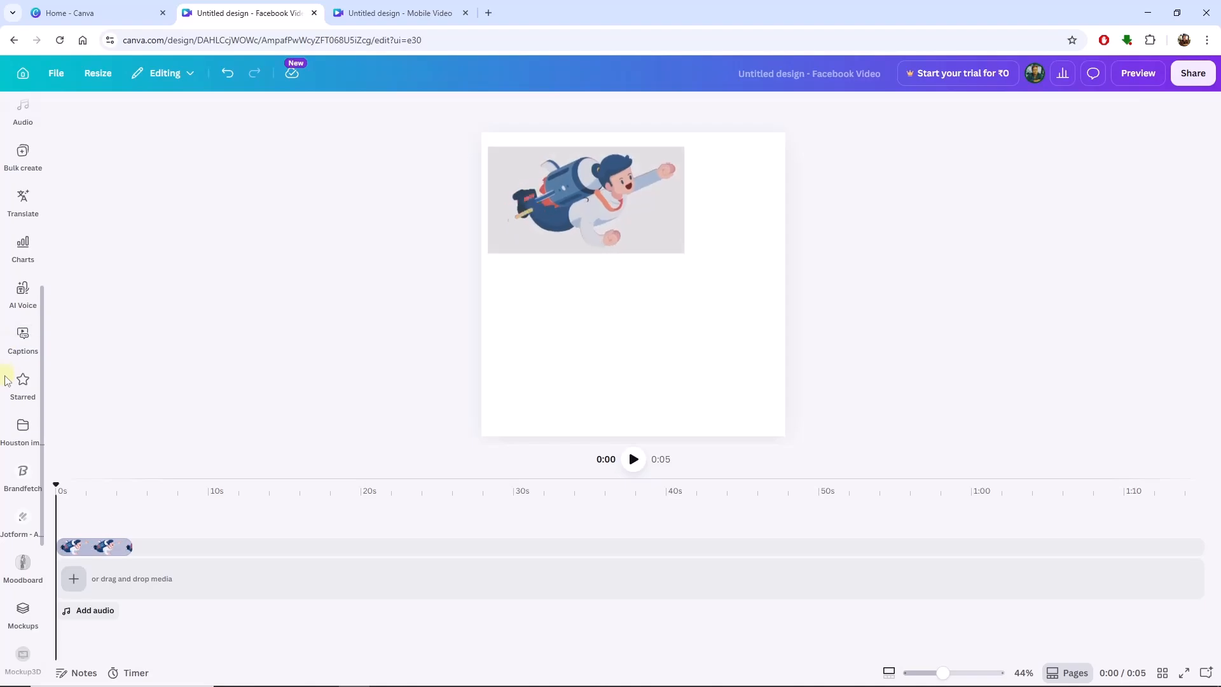
{"action": "scroll", "coordinate": [16, 432], "scroll_direction": "down", "scroll_amount": 5}
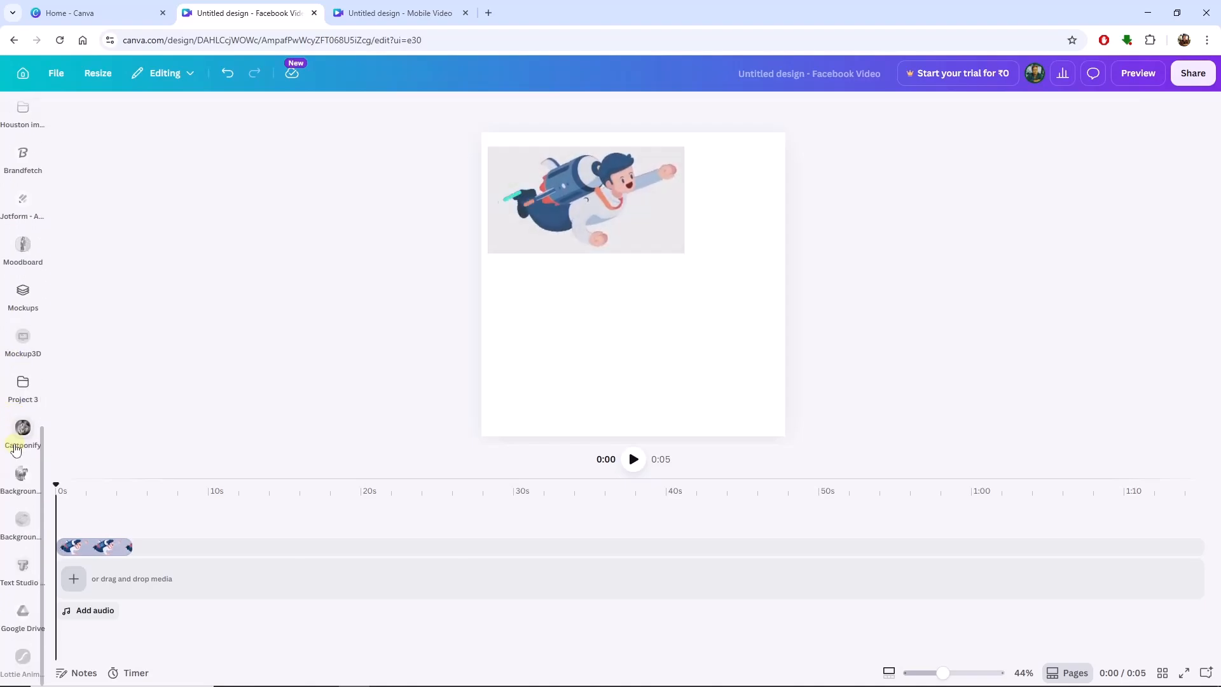
{"action": "scroll", "coordinate": [21, 458], "scroll_direction": "up", "scroll_amount": 8}
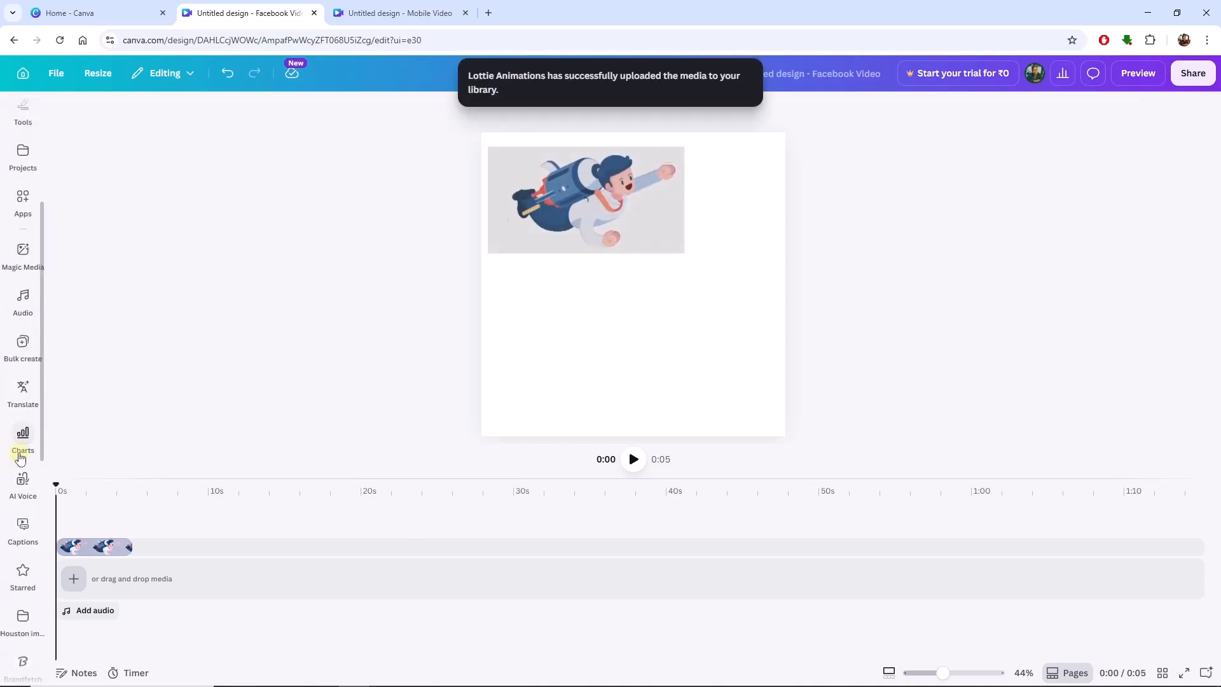
Enlarge the businessman GIF to about four fifths of the page width and move it slightly down the page.
{"action": "left_click", "coordinate": [609, 199]}
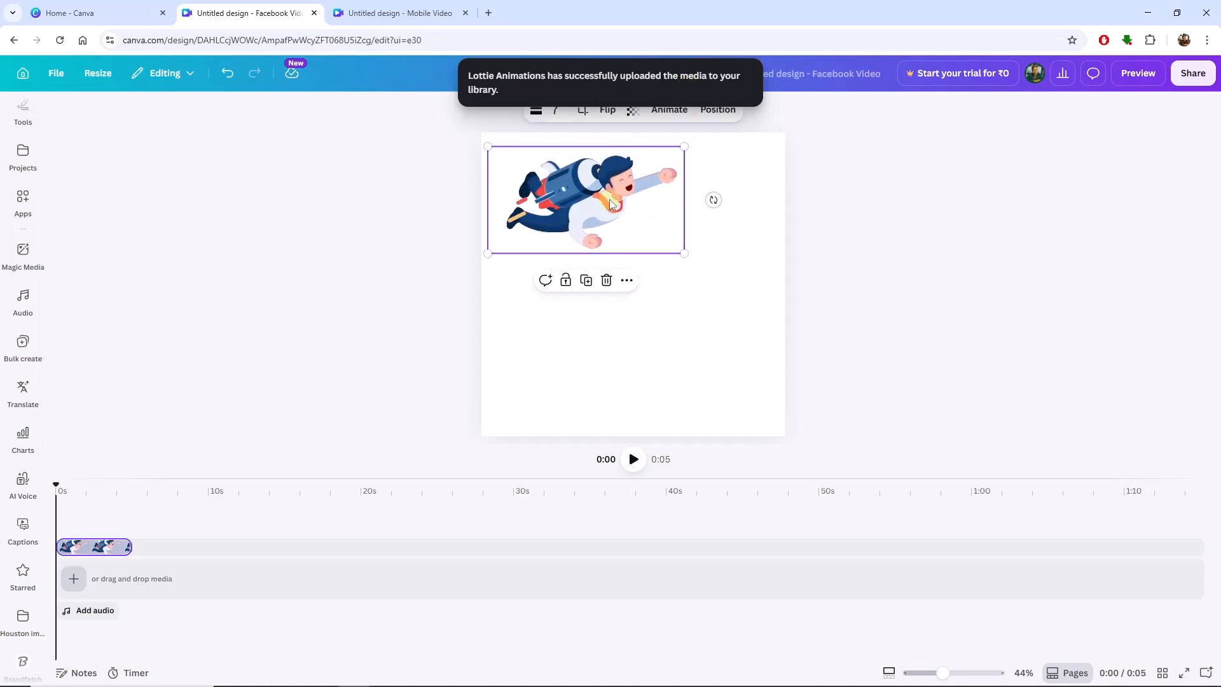
{"action": "left_click_drag", "start_coordinate": [684, 254], "coordinate": [729, 303]}
{"action": "left_click", "coordinate": [727, 337]}
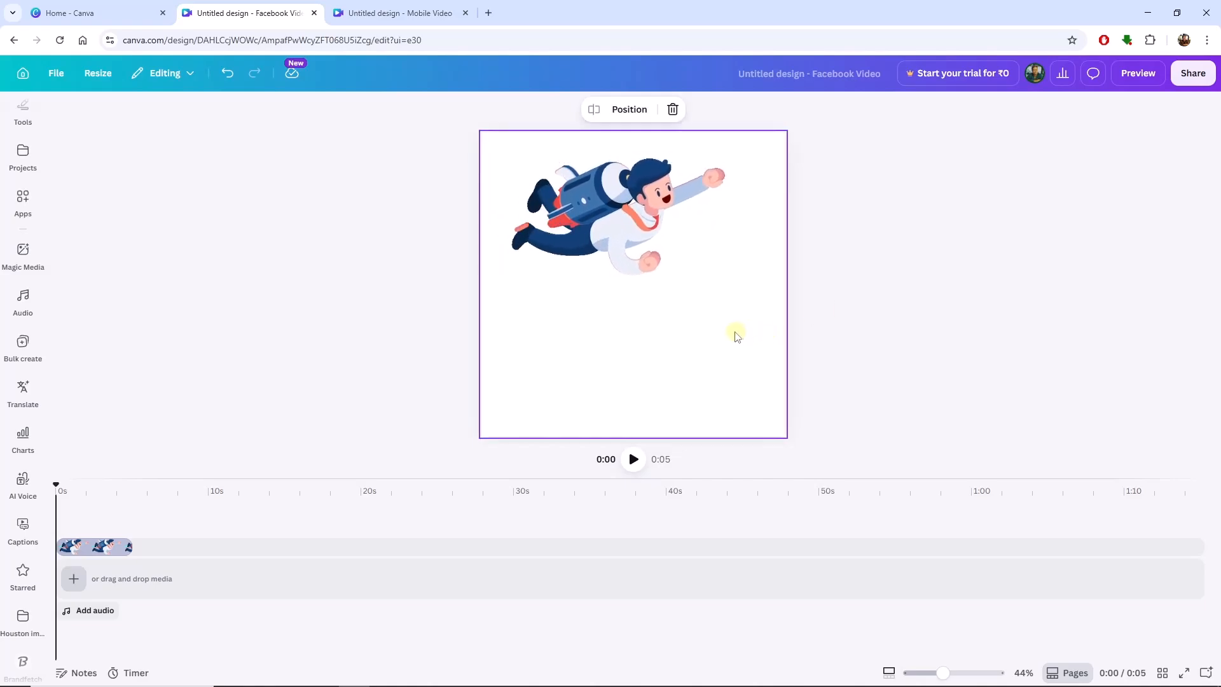
{"action": "left_click", "coordinate": [626, 194]}
{"action": "left_click_drag", "start_coordinate": [626, 193], "coordinate": [632, 226]}
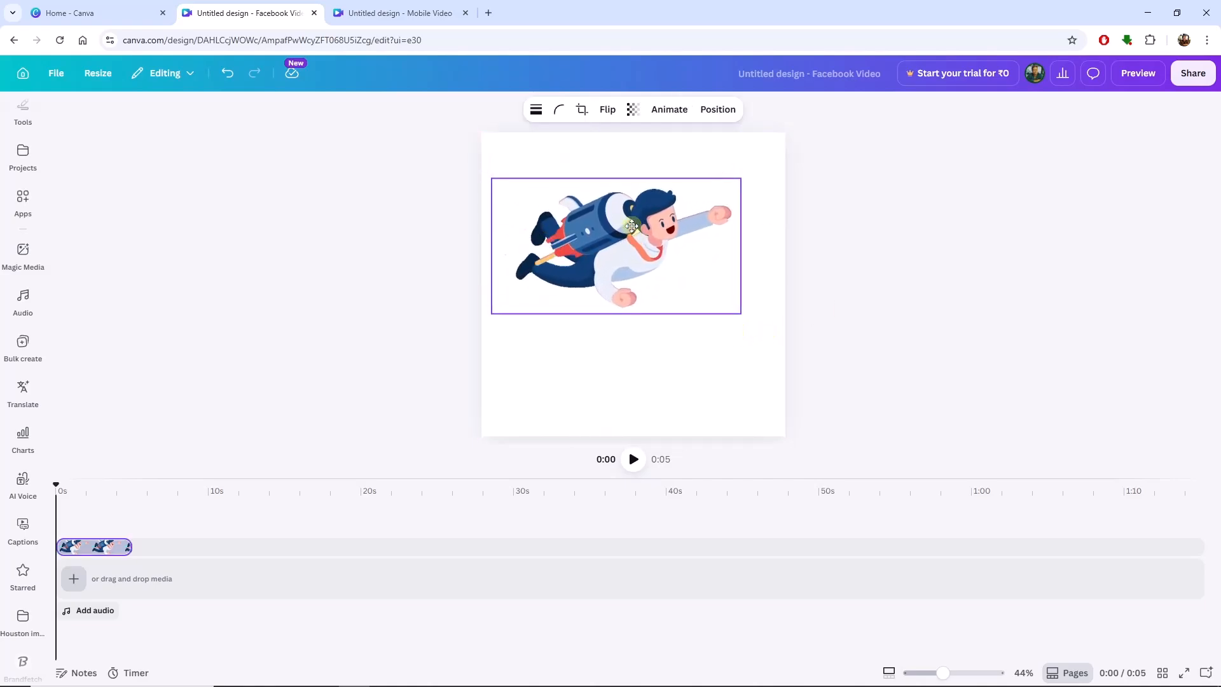
{"action": "left_click", "coordinate": [698, 383]}
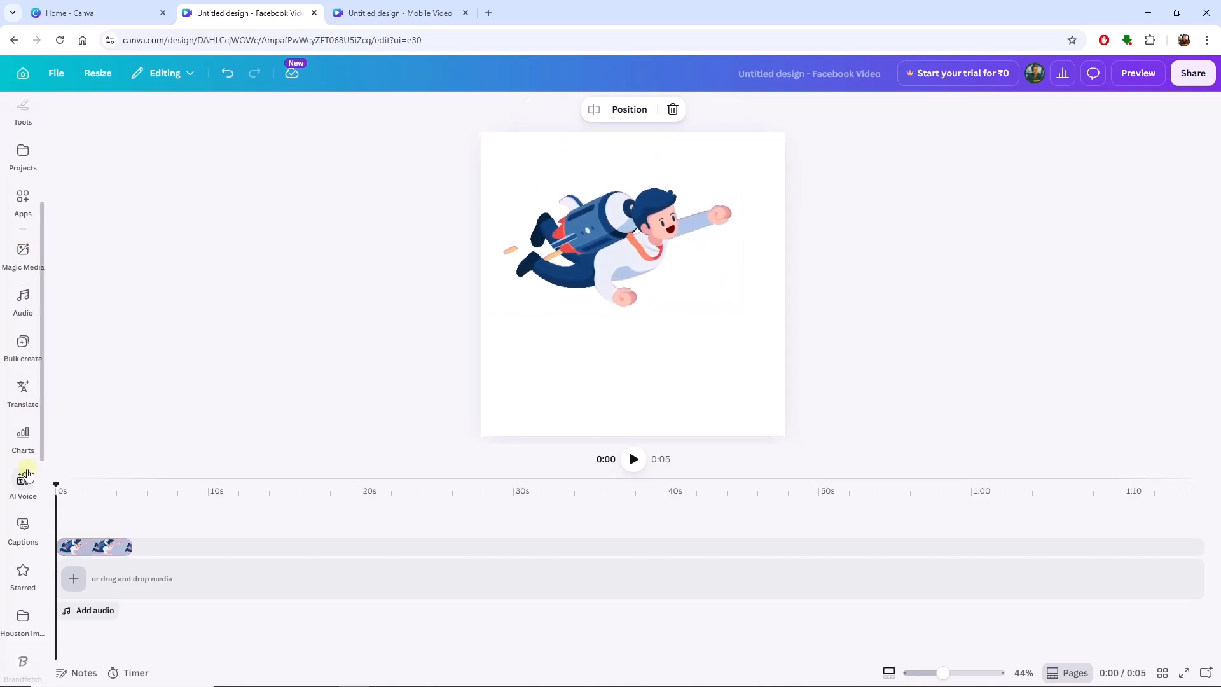
Return to the free animations in the Lottie Animations app and add the Fire animation to the design as a Small (150 x 207) GIF.
{"action": "scroll", "coordinate": [22, 476], "scroll_direction": "up", "scroll_amount": 4}
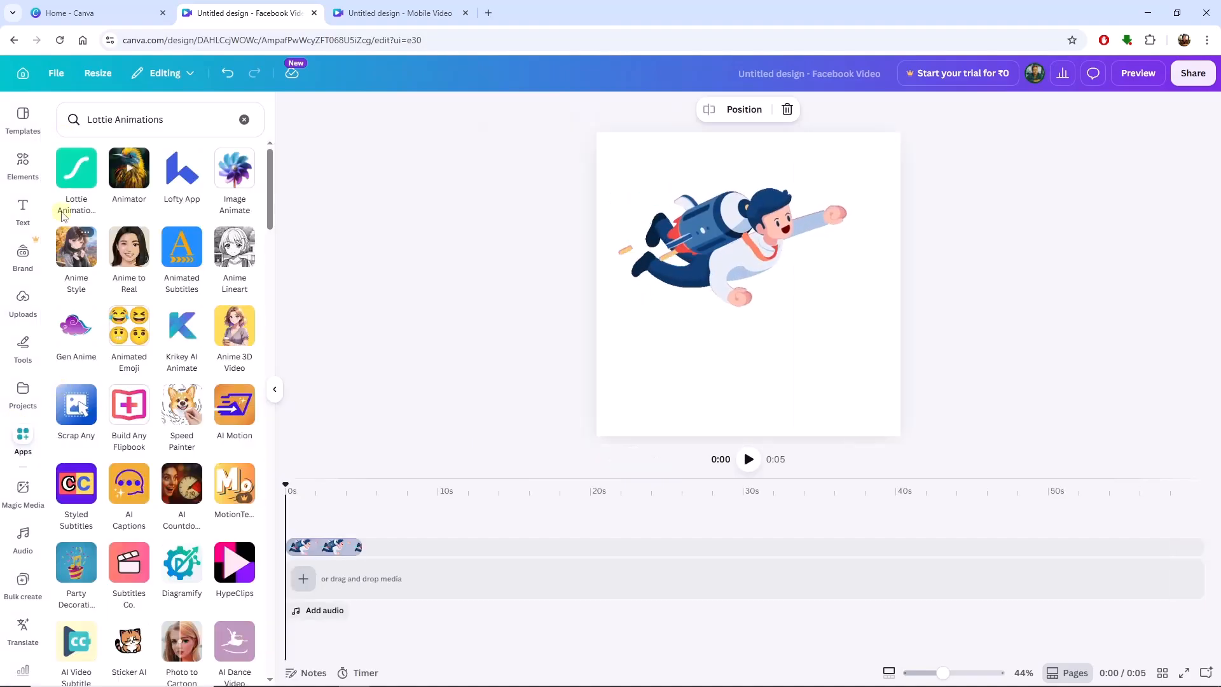
{"action": "left_click", "coordinate": [73, 185]}
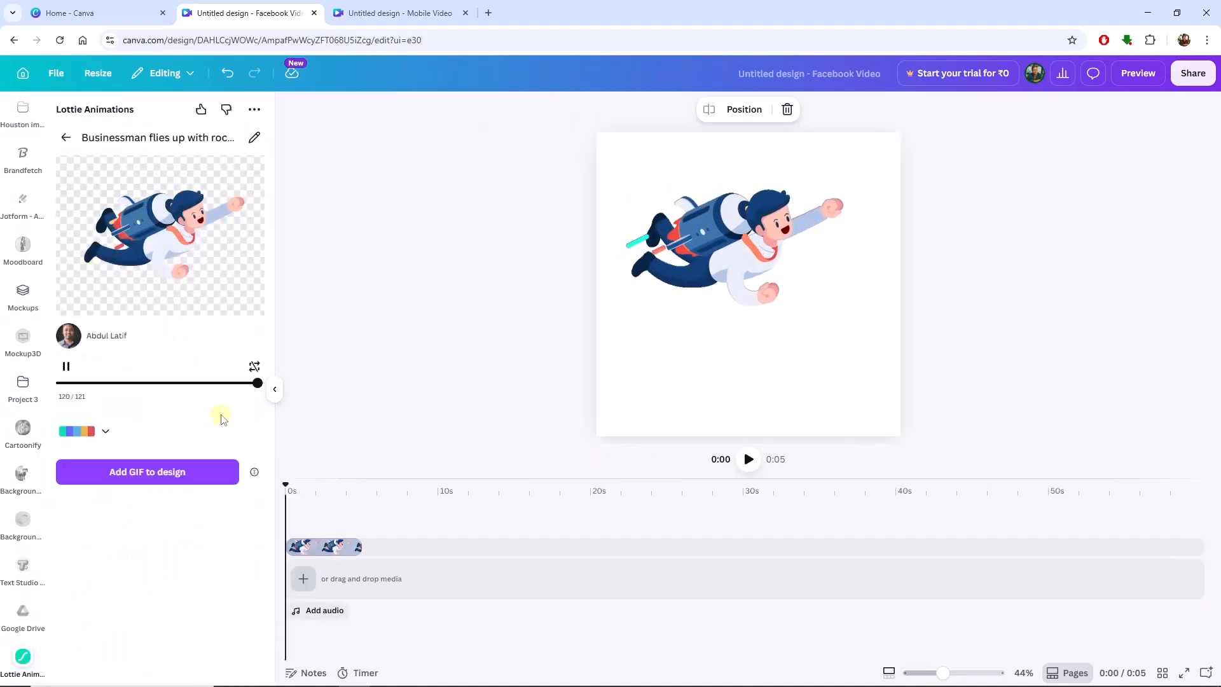
{"action": "left_click", "coordinate": [66, 138]}
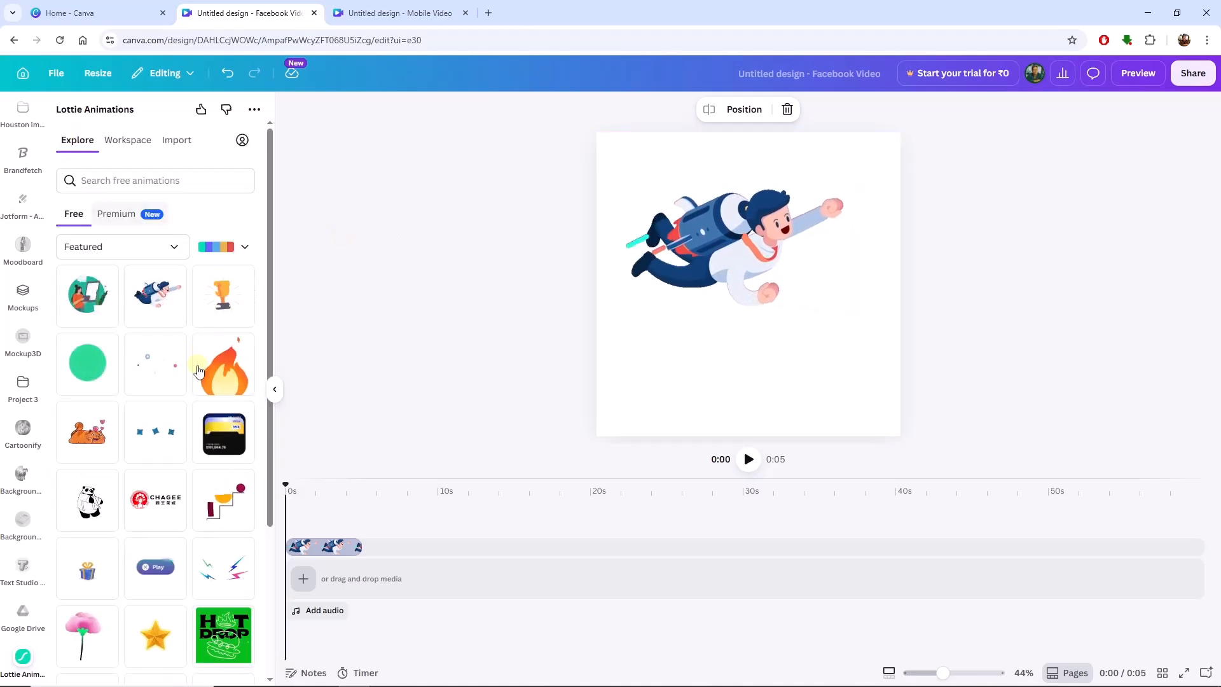
{"action": "left_click", "coordinate": [230, 382]}
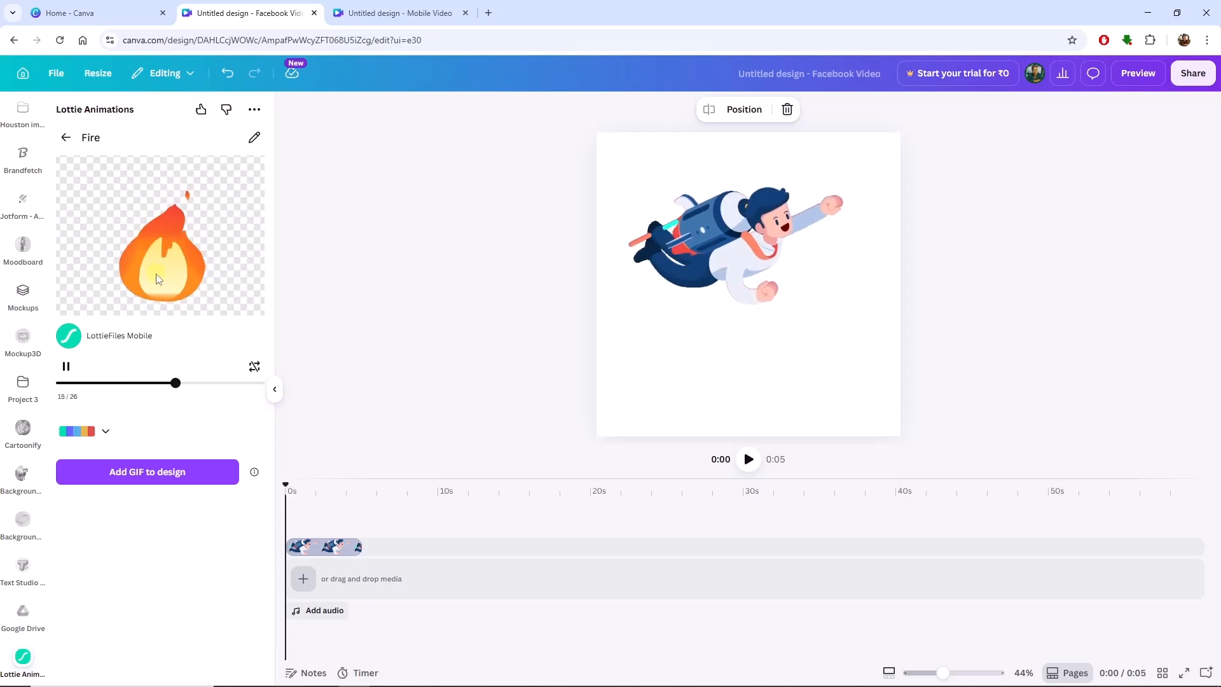
{"action": "left_click", "coordinate": [155, 474]}
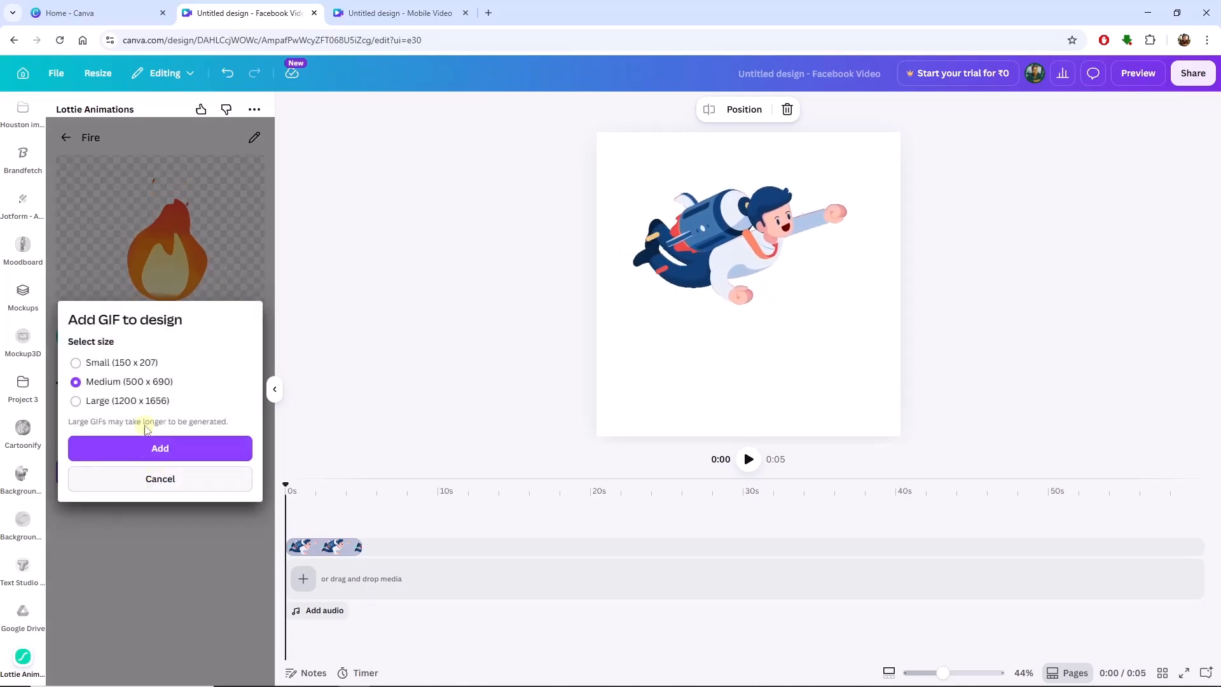
{"action": "left_click", "coordinate": [138, 363]}
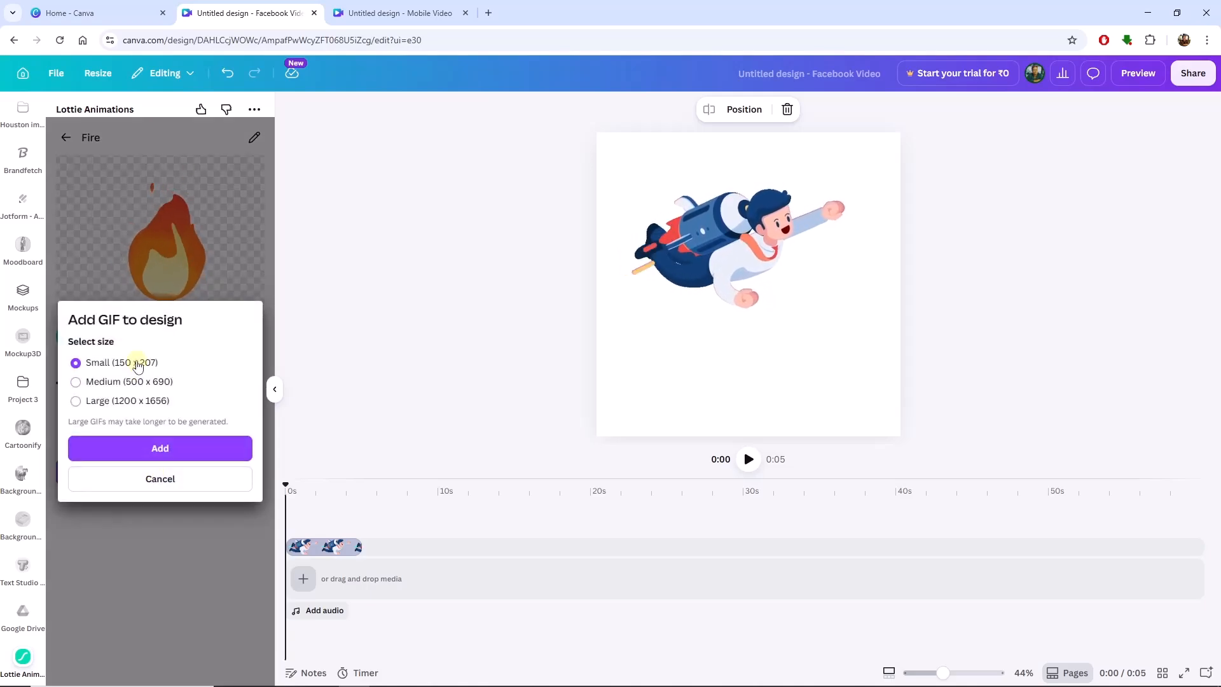
{"action": "left_click", "coordinate": [141, 449]}
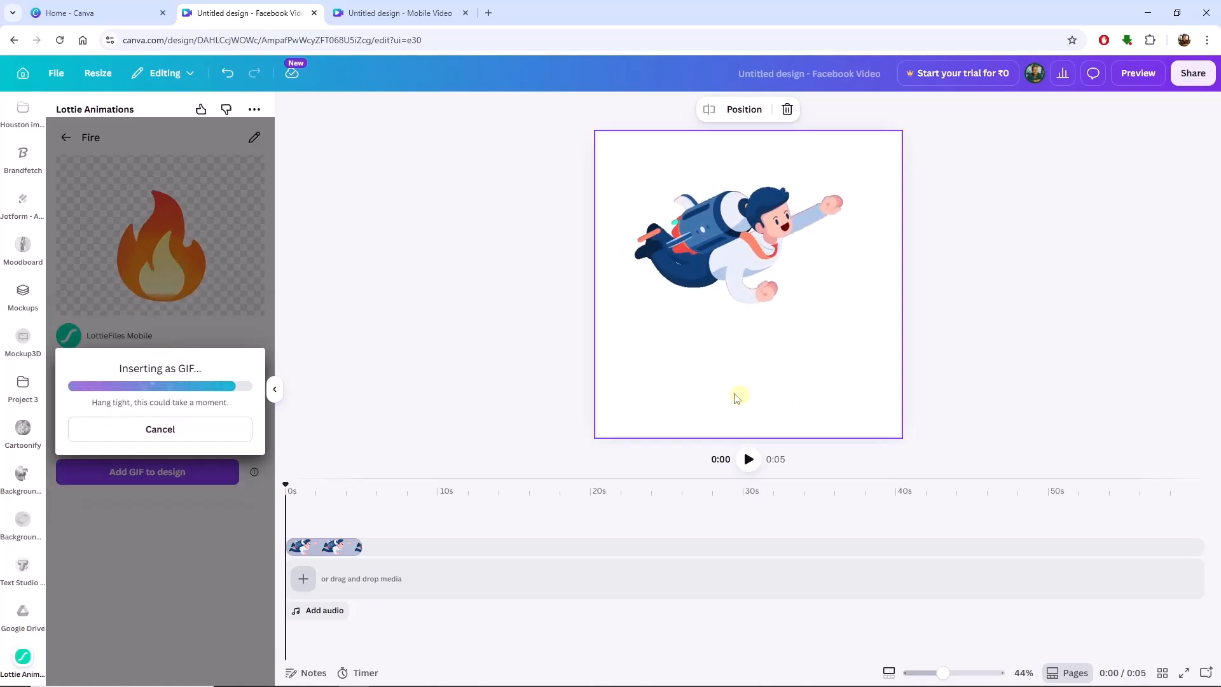
Move the businessman GIF up near the page's upper edge and place the fire GIF below it, near the lower edge's centre.
{"action": "left_click_drag", "start_coordinate": [704, 260], "coordinate": [717, 223]}
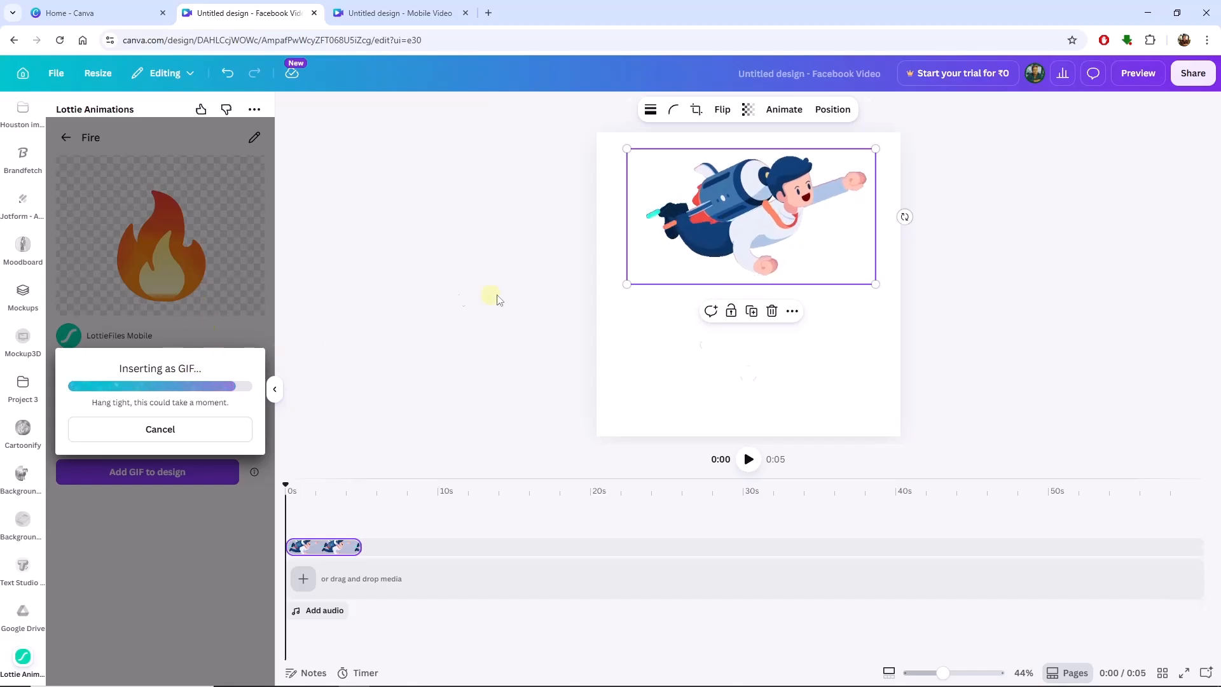
{"action": "left_click_drag", "start_coordinate": [761, 303], "coordinate": [749, 379]}
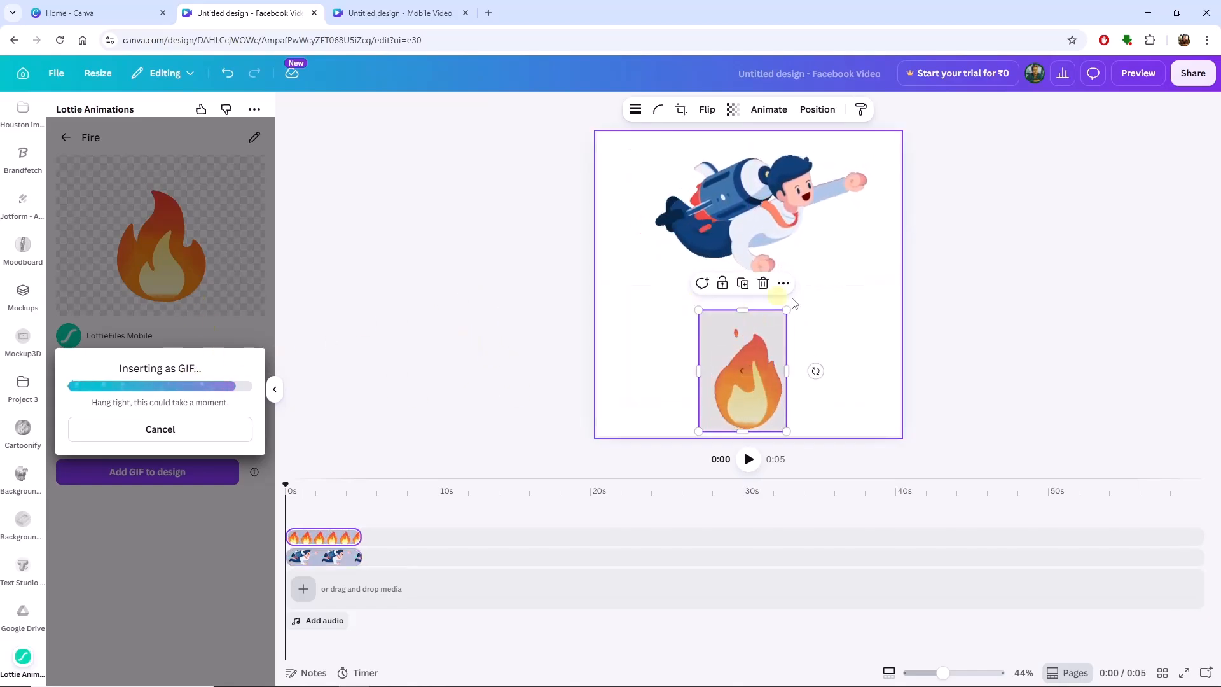
{"action": "left_click", "coordinate": [817, 329]}
Look through the images, videos, audio and folders among the uploaded files.
{"action": "scroll", "coordinate": [23, 293], "scroll_direction": "up", "scroll_amount": 10}
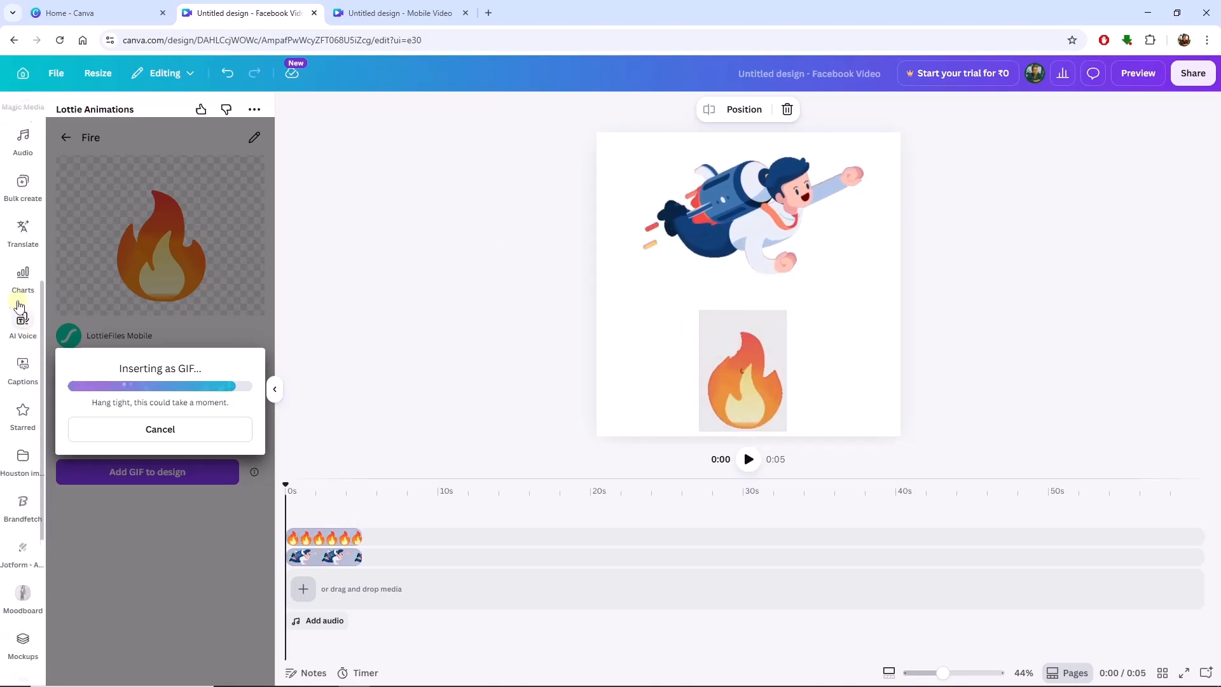
{"action": "left_click", "coordinate": [21, 299]}
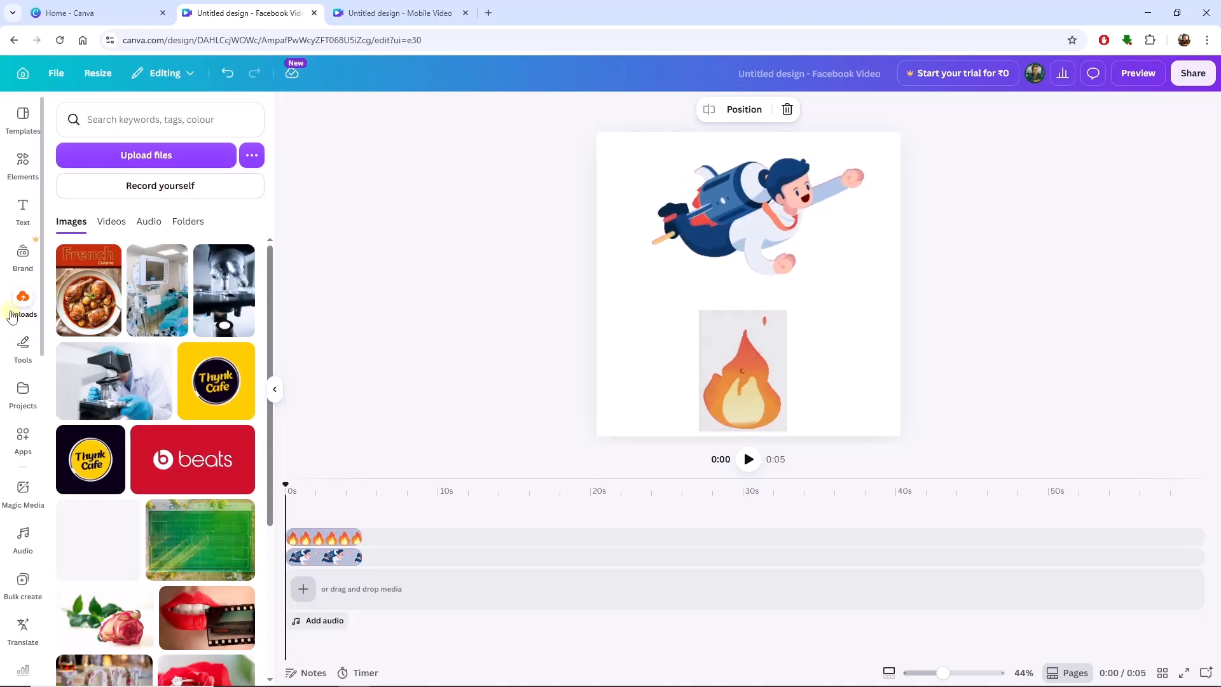
{"action": "left_click", "coordinate": [112, 222]}
{"action": "left_click", "coordinate": [149, 221]}
{"action": "left_click", "coordinate": [187, 221]}
{"action": "left_click", "coordinate": [84, 223]}
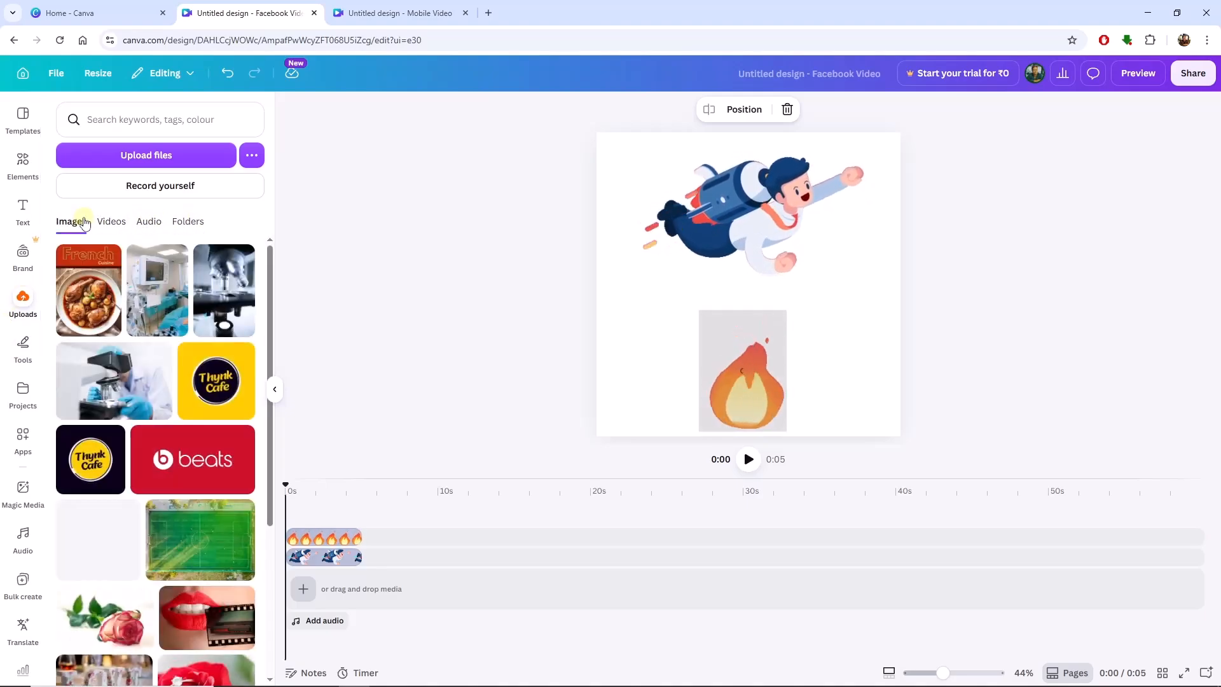
Search the photo elements for "space" and add the photo of Earth's blue horizon as the page background.
{"action": "left_click", "coordinate": [21, 159]}
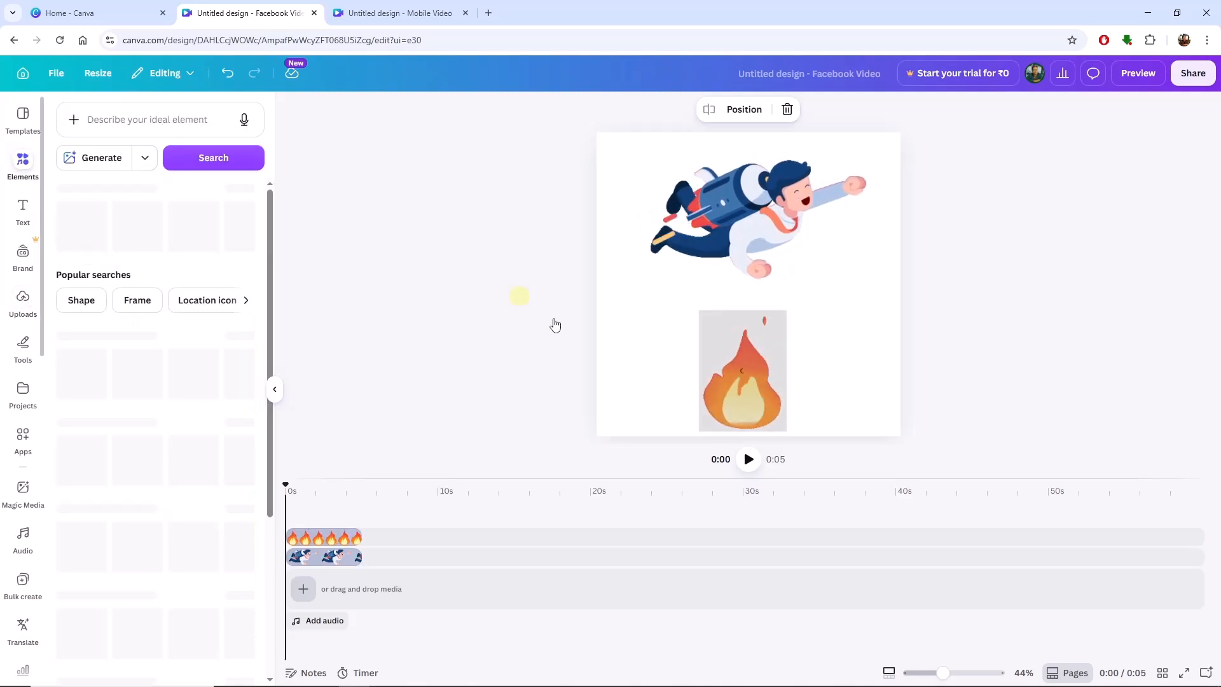
{"action": "left_click", "coordinate": [735, 388]}
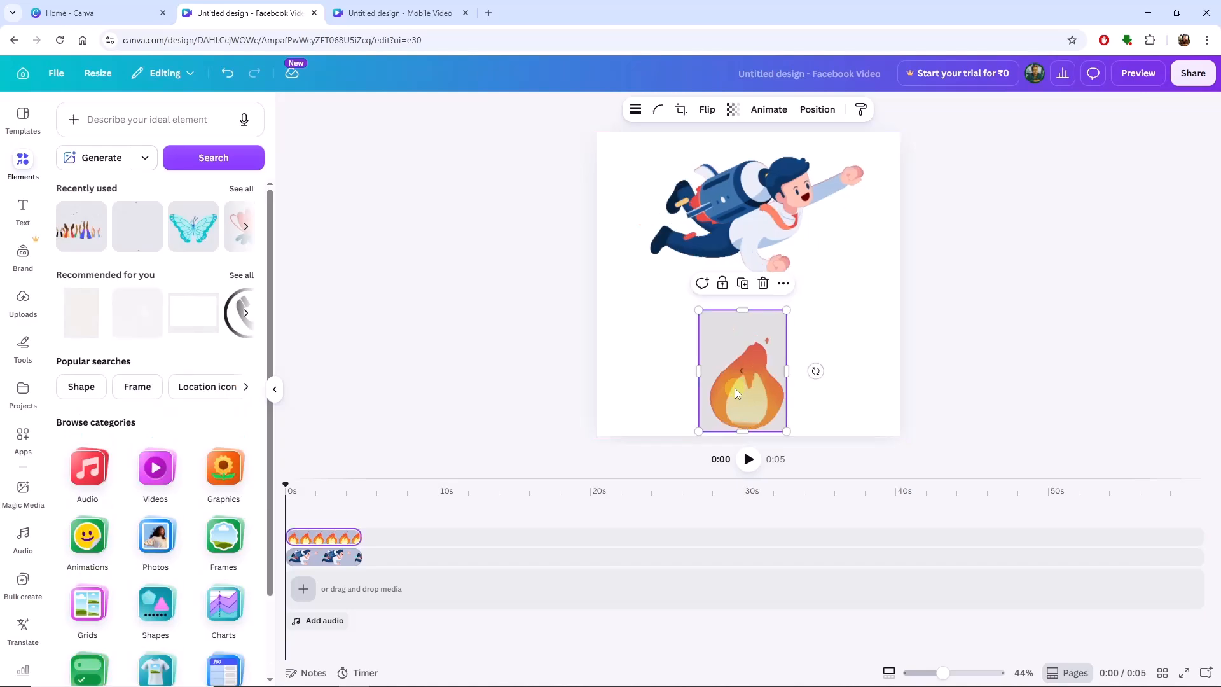
{"action": "left_click", "coordinate": [860, 358]}
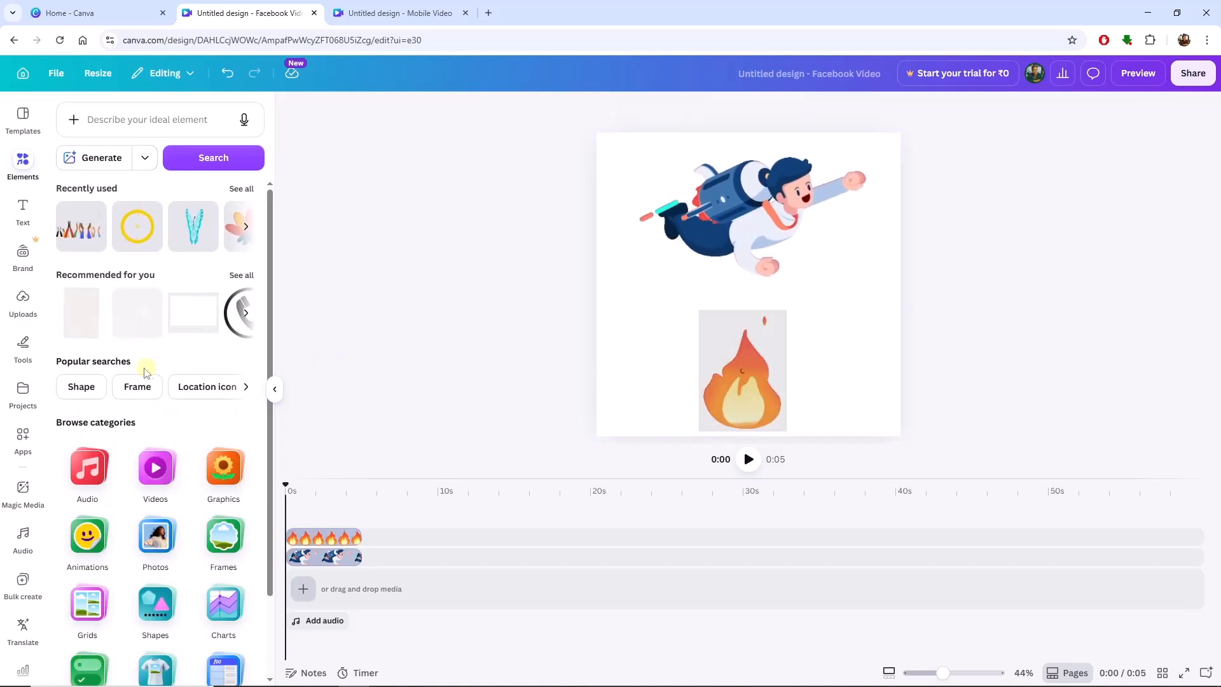
{"action": "left_click", "coordinate": [620, 399]}
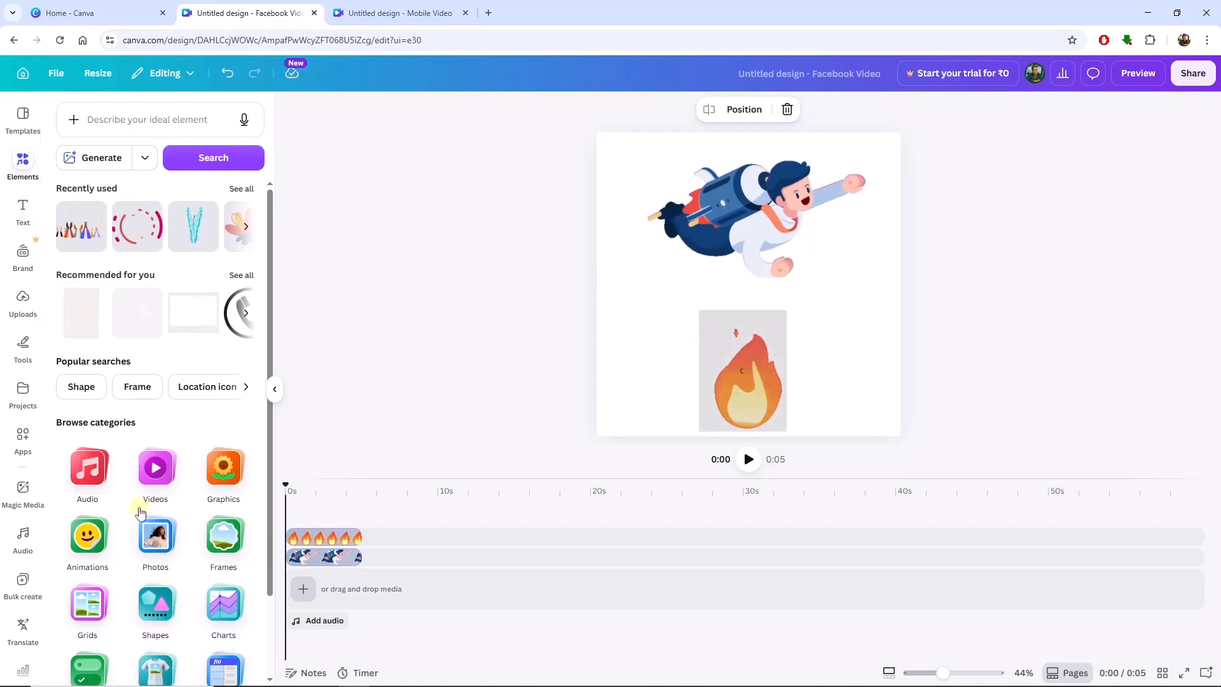
{"action": "left_click", "coordinate": [155, 537]}
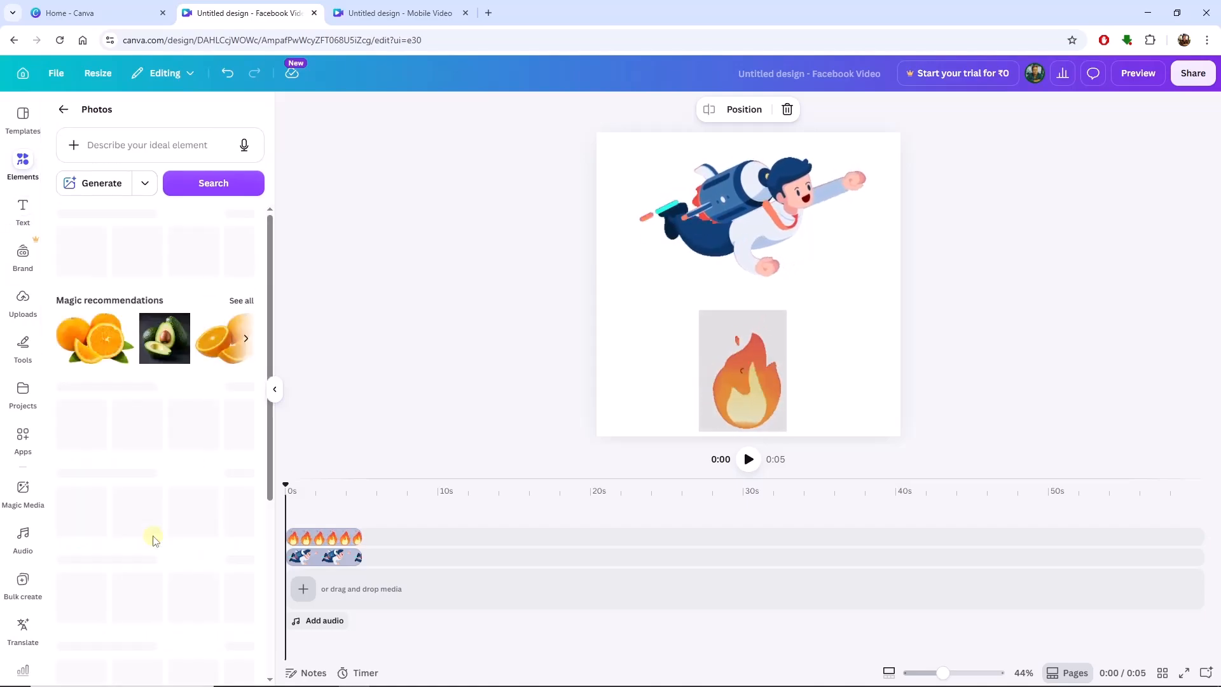
{"action": "left_click", "coordinate": [129, 142]}
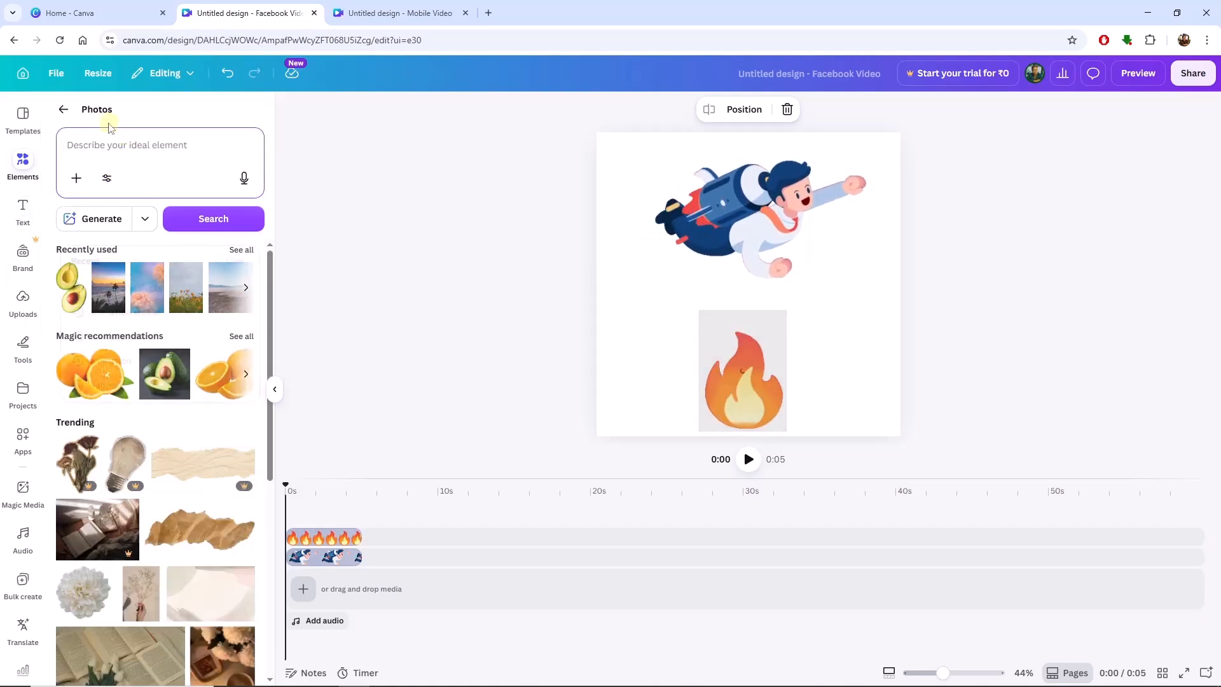
{"action": "type", "text": "space"}
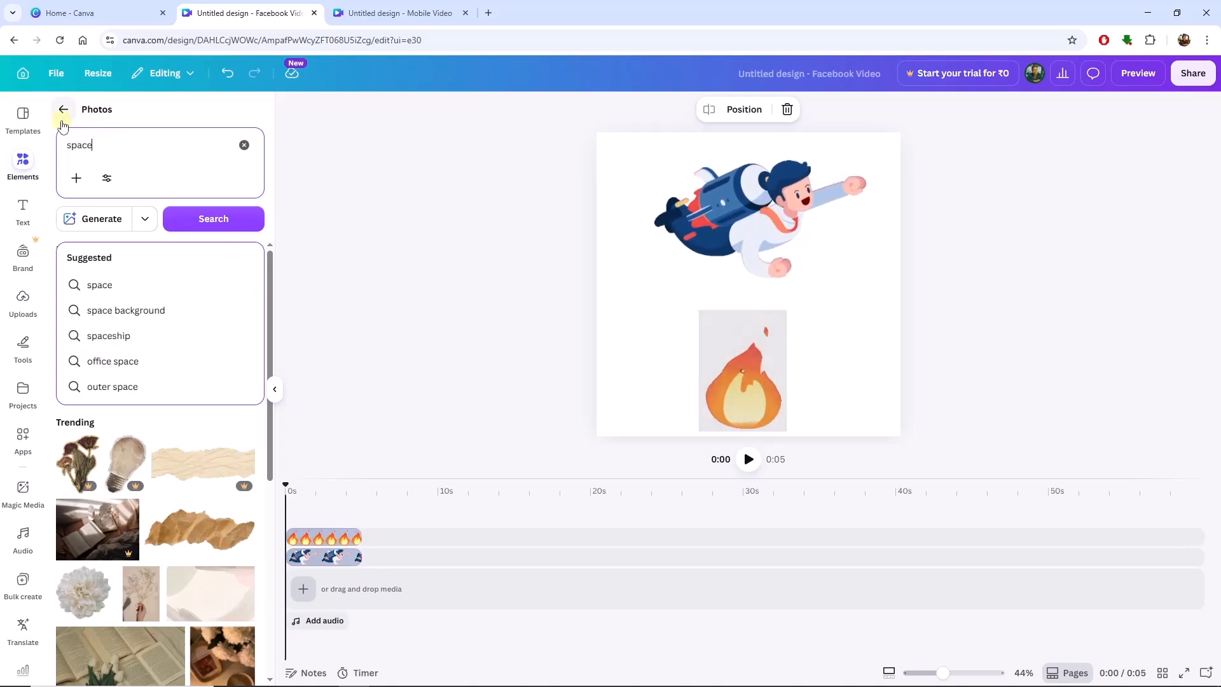
{"action": "key", "text": "Return"}
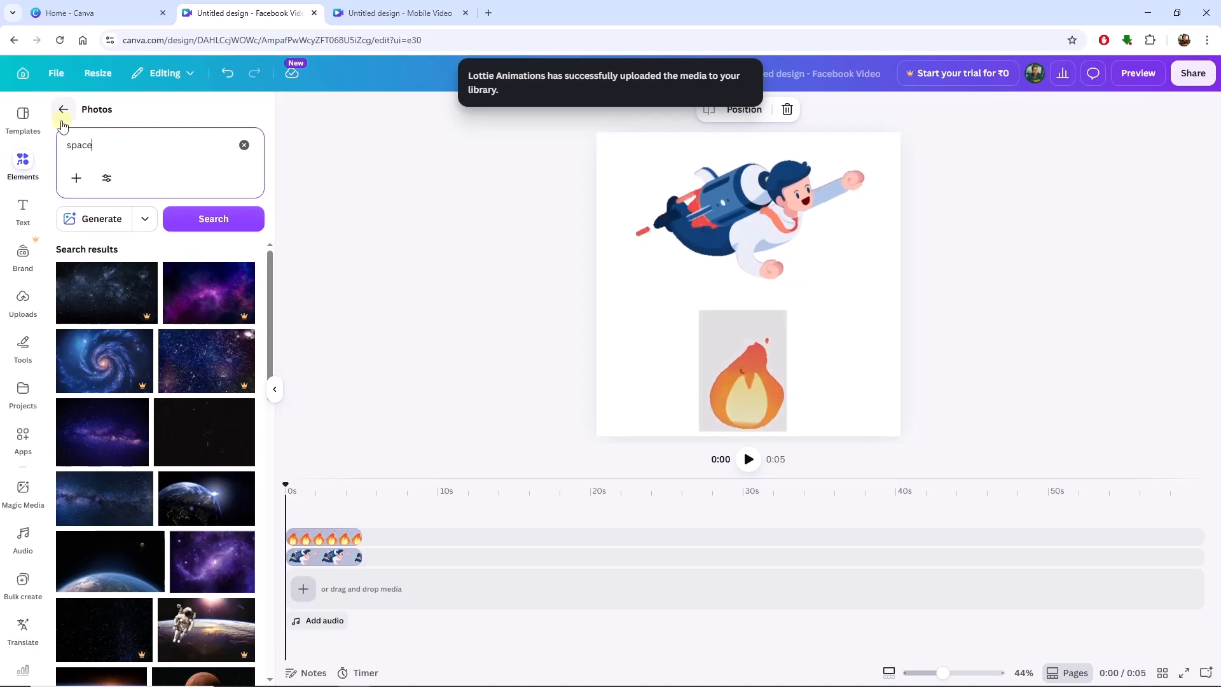
{"action": "scroll", "coordinate": [217, 346], "scroll_direction": "down", "scroll_amount": 2}
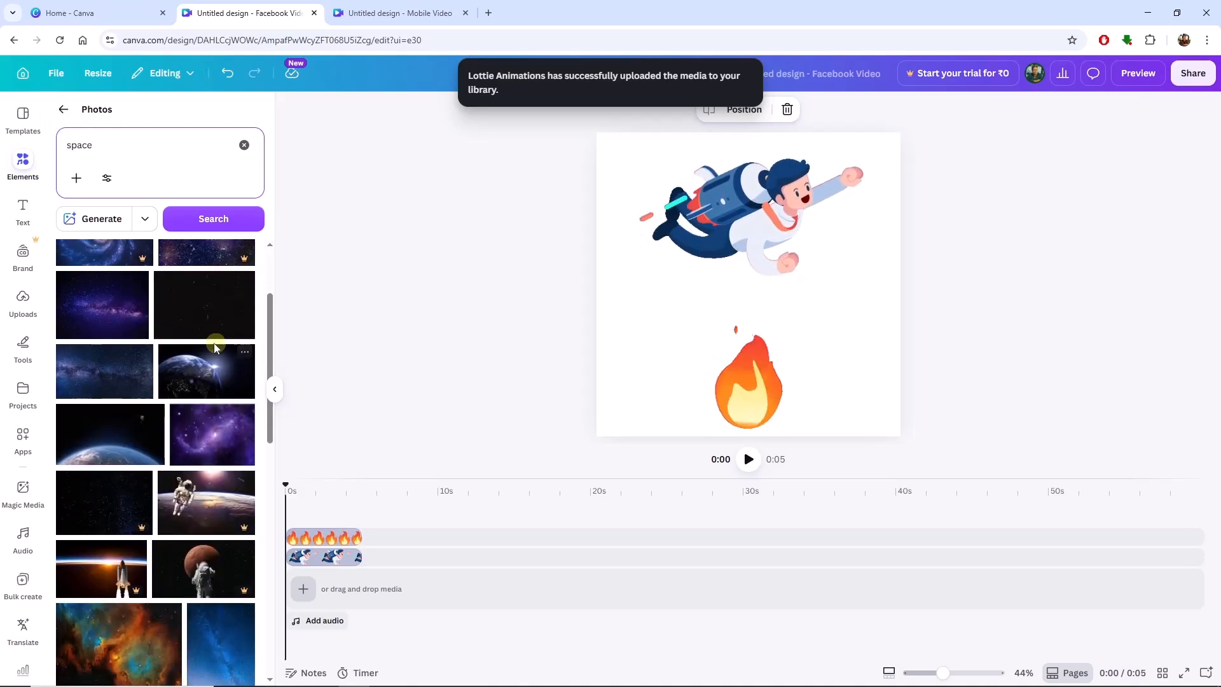
{"action": "left_click", "coordinate": [115, 450]}
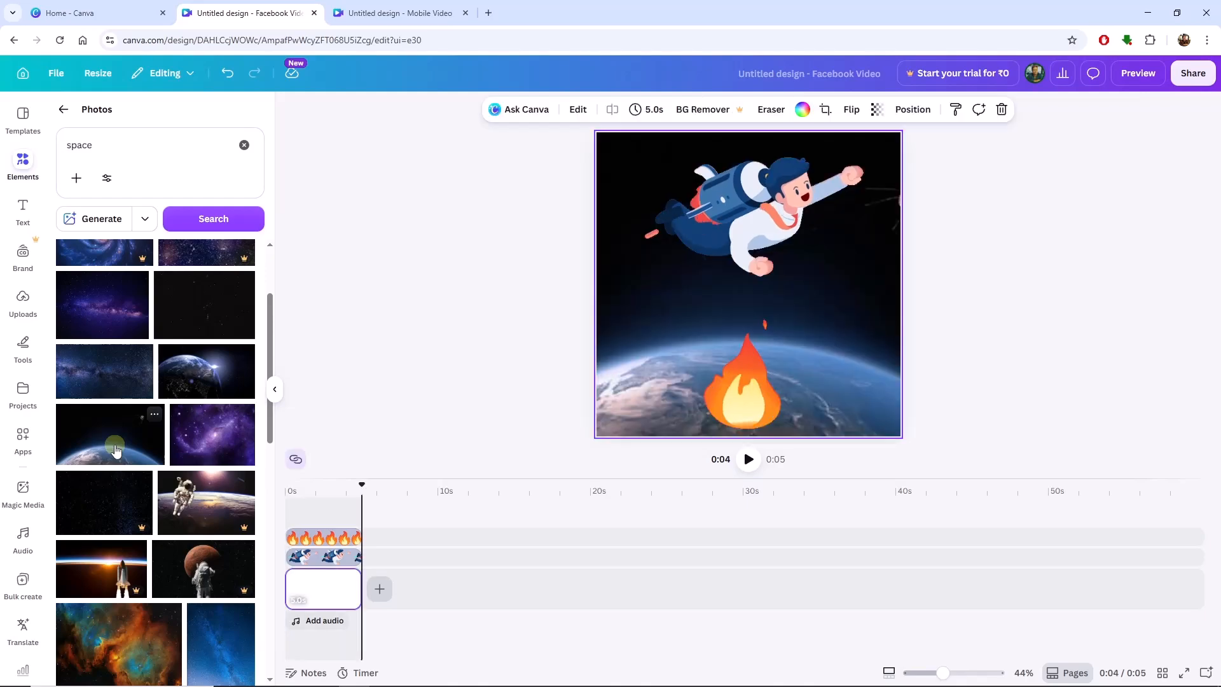
Move the fire GIF sideways along the page's lower edge, close to the lower-right corner.
{"action": "left_click", "coordinate": [752, 388]}
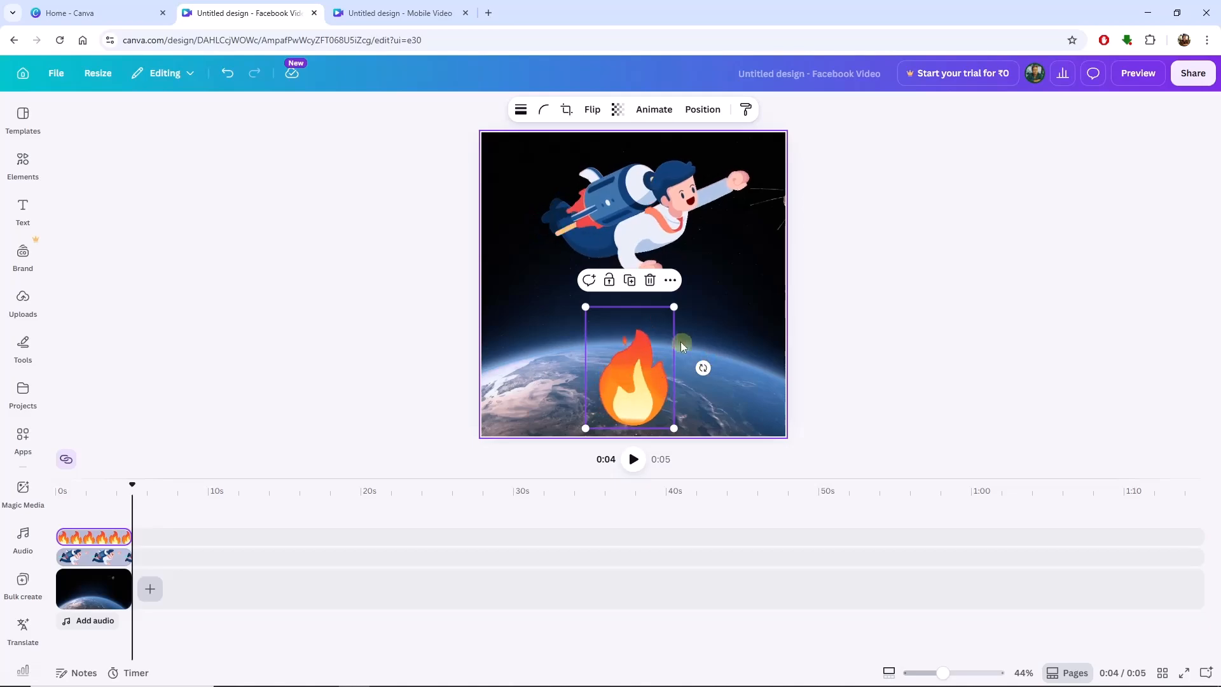
{"action": "left_click", "coordinate": [708, 317]}
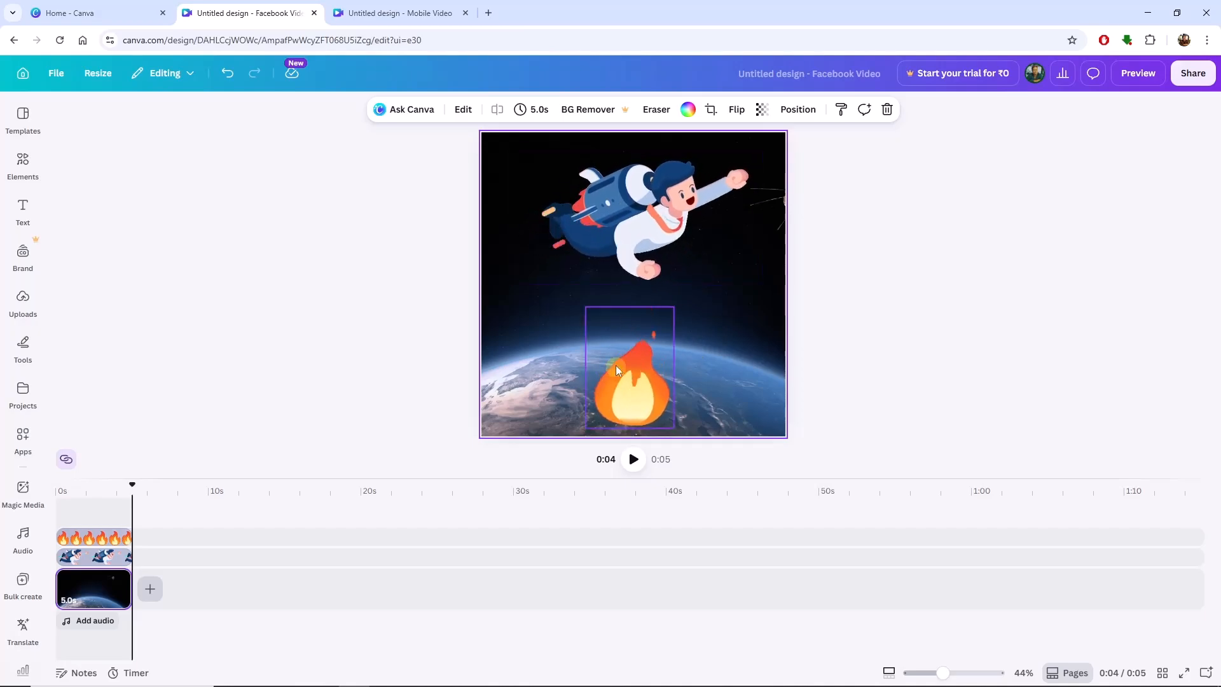
{"action": "left_click", "coordinate": [662, 261]}
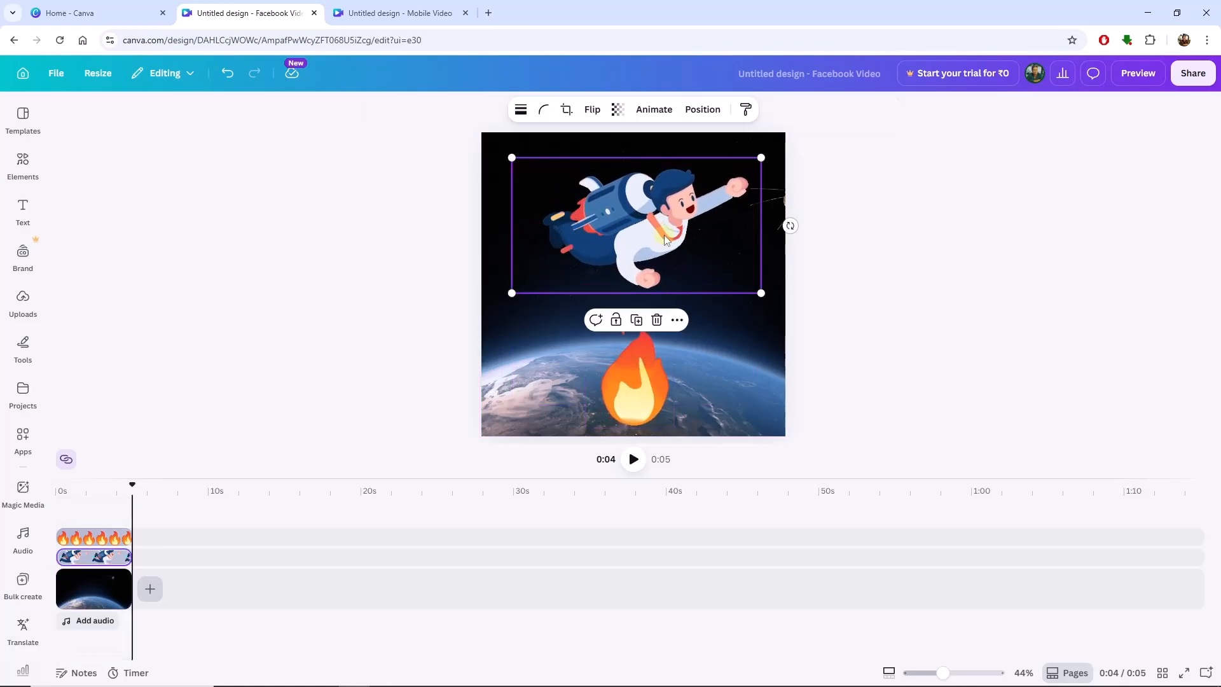
{"action": "left_click", "coordinate": [638, 395]}
{"action": "left_click_drag", "start_coordinate": [638, 396], "coordinate": [717, 394]}
Reopen the Lottie Animations app, search the free animations for "rain" and try to add the particle rain animation to the design.
{"action": "scroll", "coordinate": [12, 513], "scroll_direction": "down", "scroll_amount": 3}
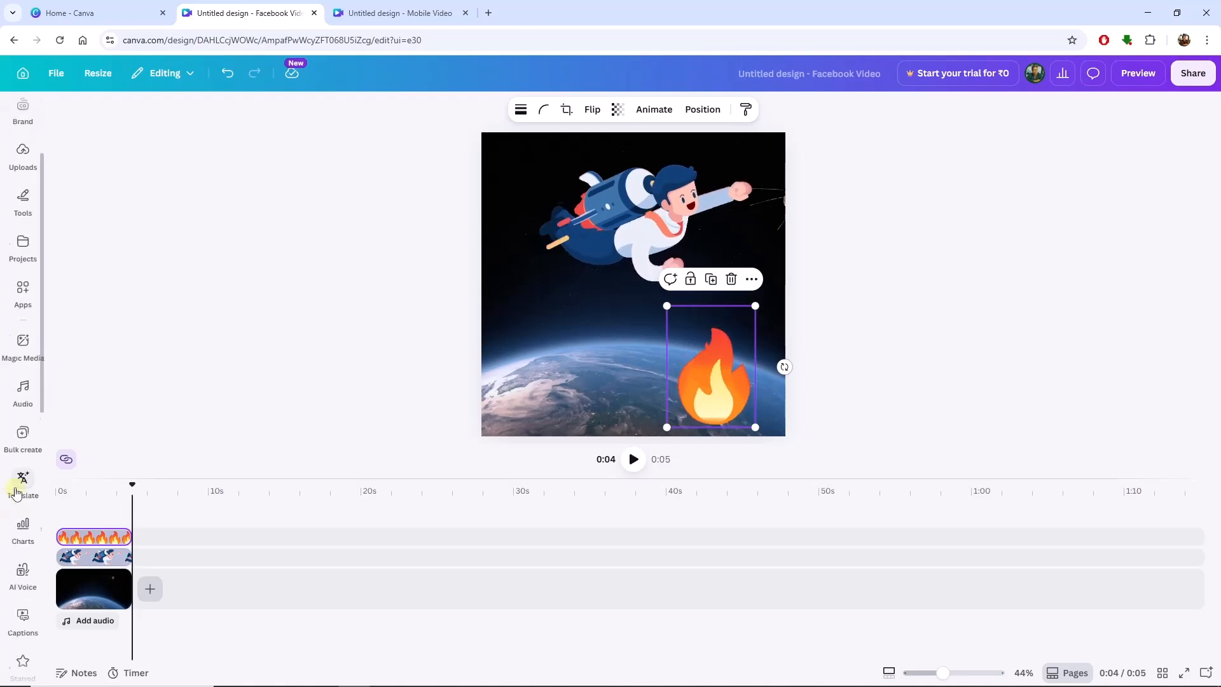
{"action": "left_click", "coordinate": [22, 251]}
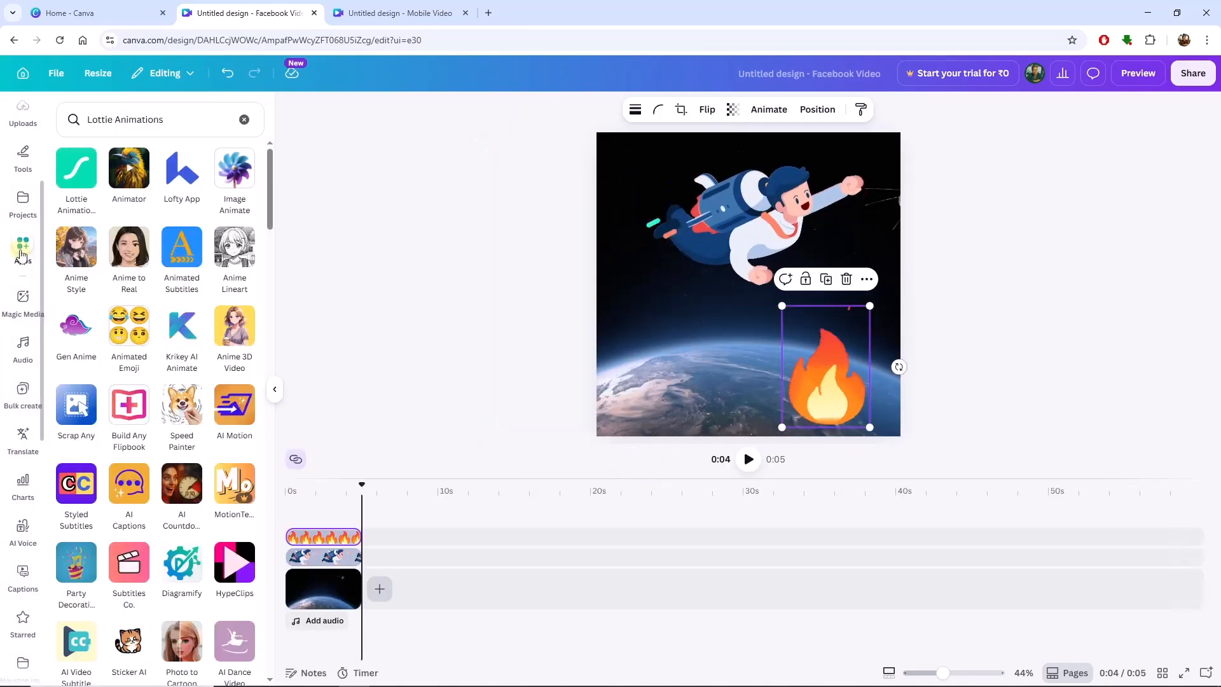
{"action": "left_click", "coordinate": [76, 177]}
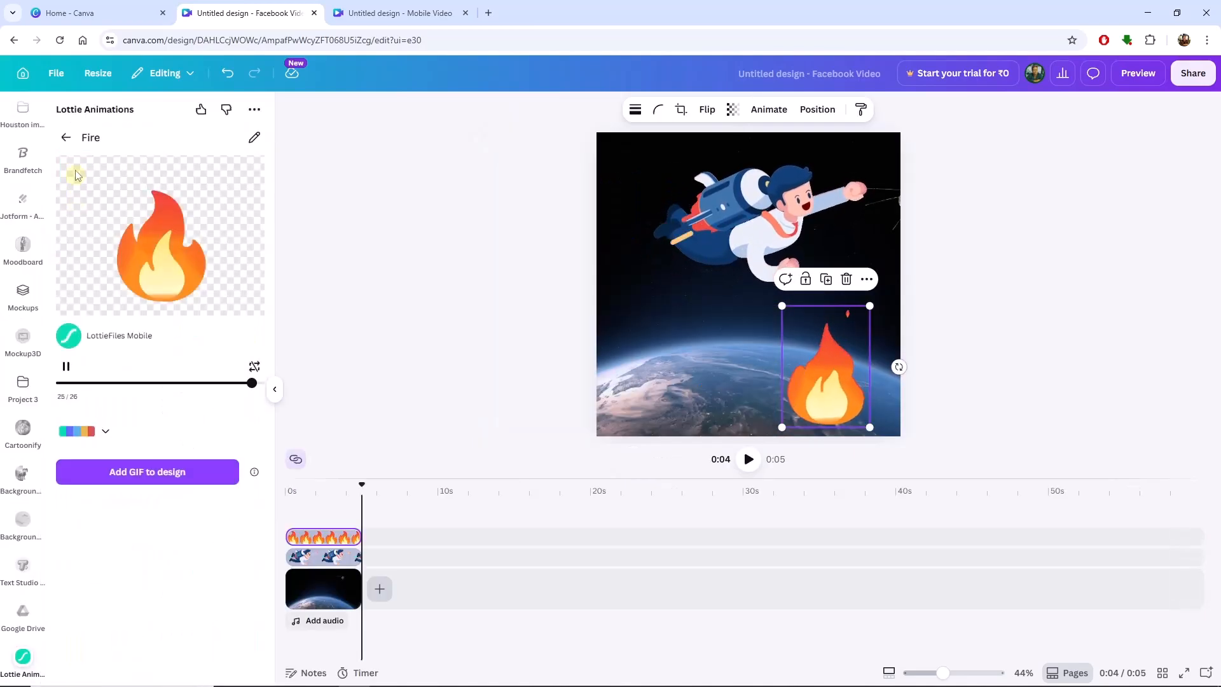
{"action": "left_click", "coordinate": [66, 139]}
{"action": "left_click", "coordinate": [121, 181]}
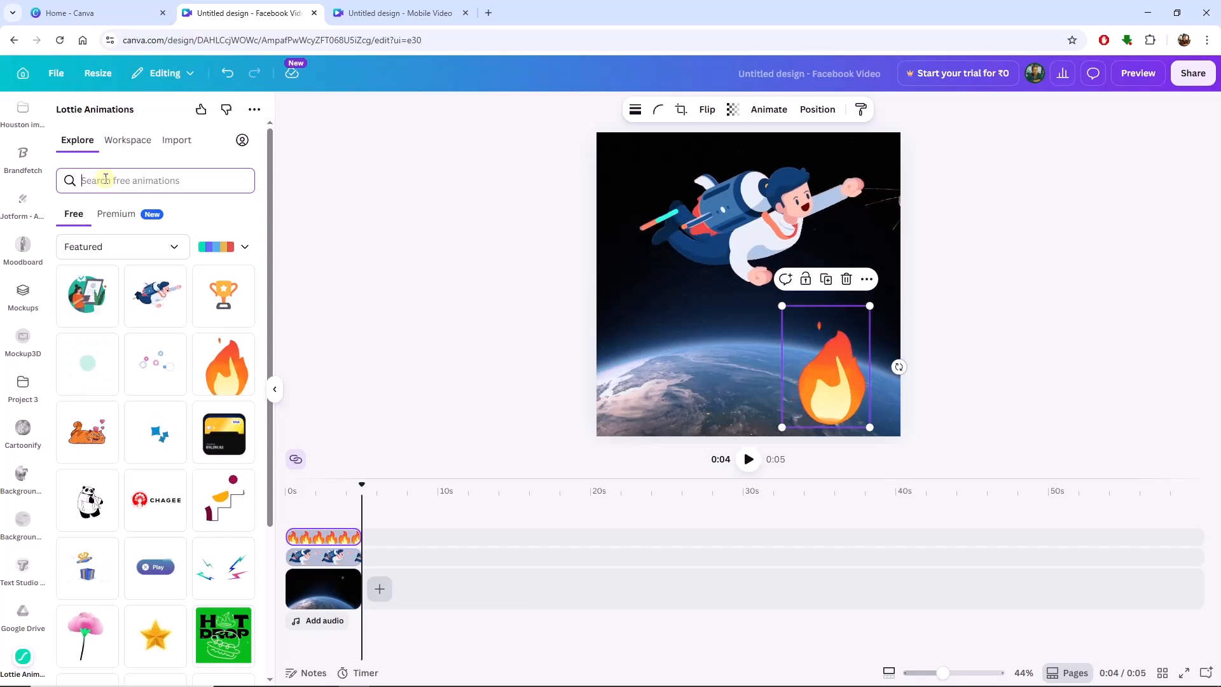
{"action": "type", "text": "rain"}
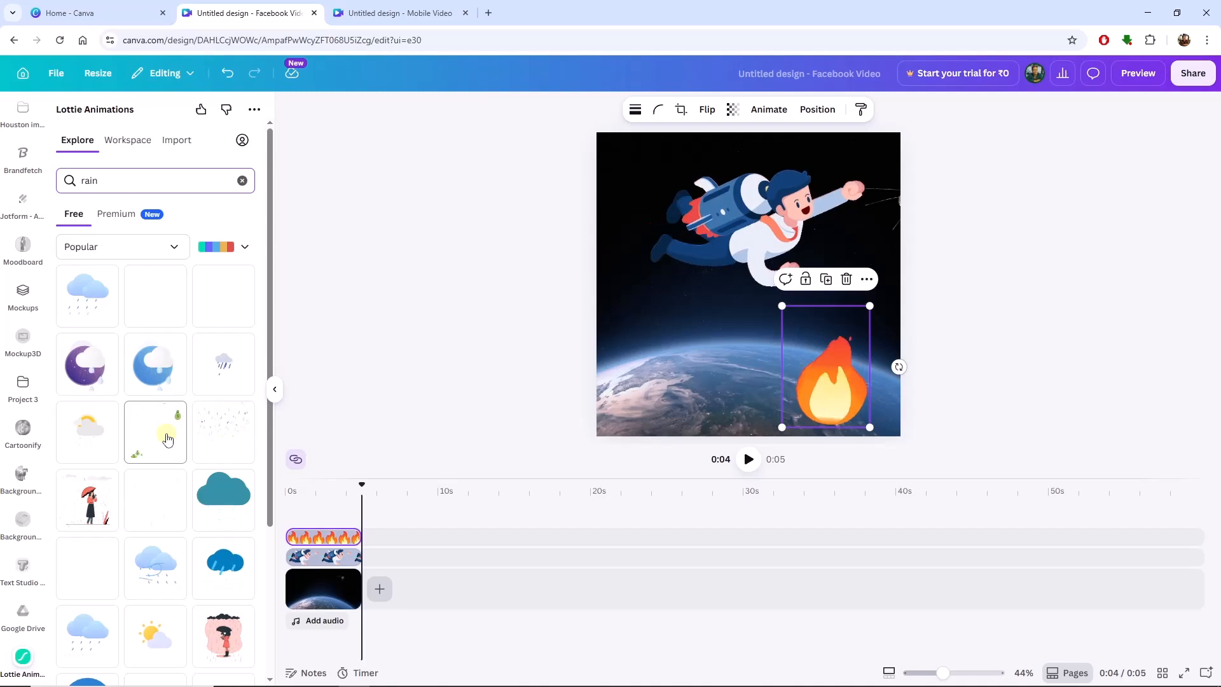
{"action": "left_click", "coordinate": [239, 425]}
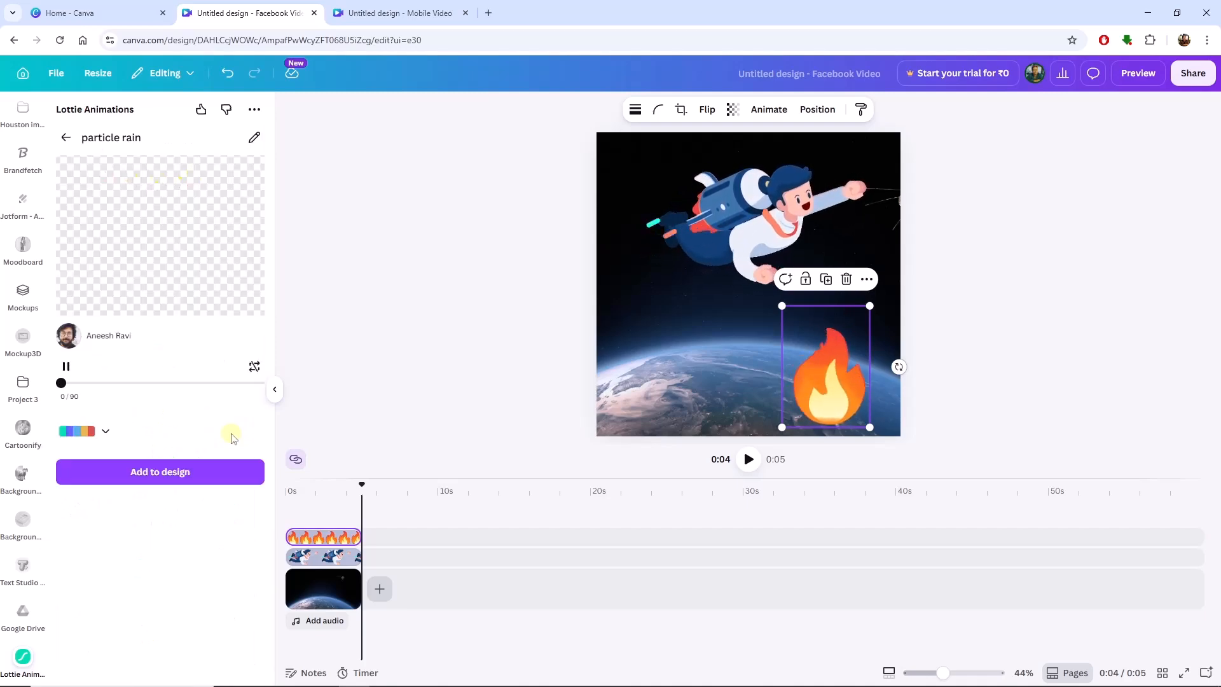
{"action": "left_click", "coordinate": [170, 476]}
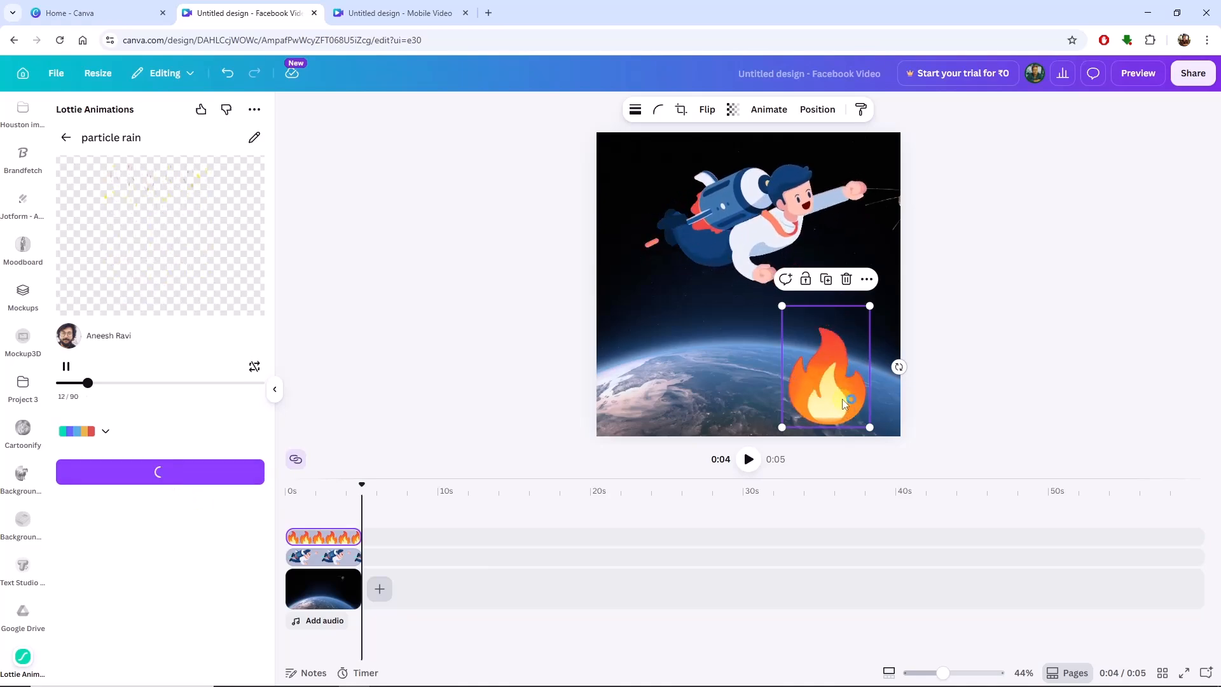
Delete the fire GIF and the Earth horizon background photo from the page.
{"action": "left_click", "coordinate": [845, 281]}
{"action": "left_click", "coordinate": [807, 353]}
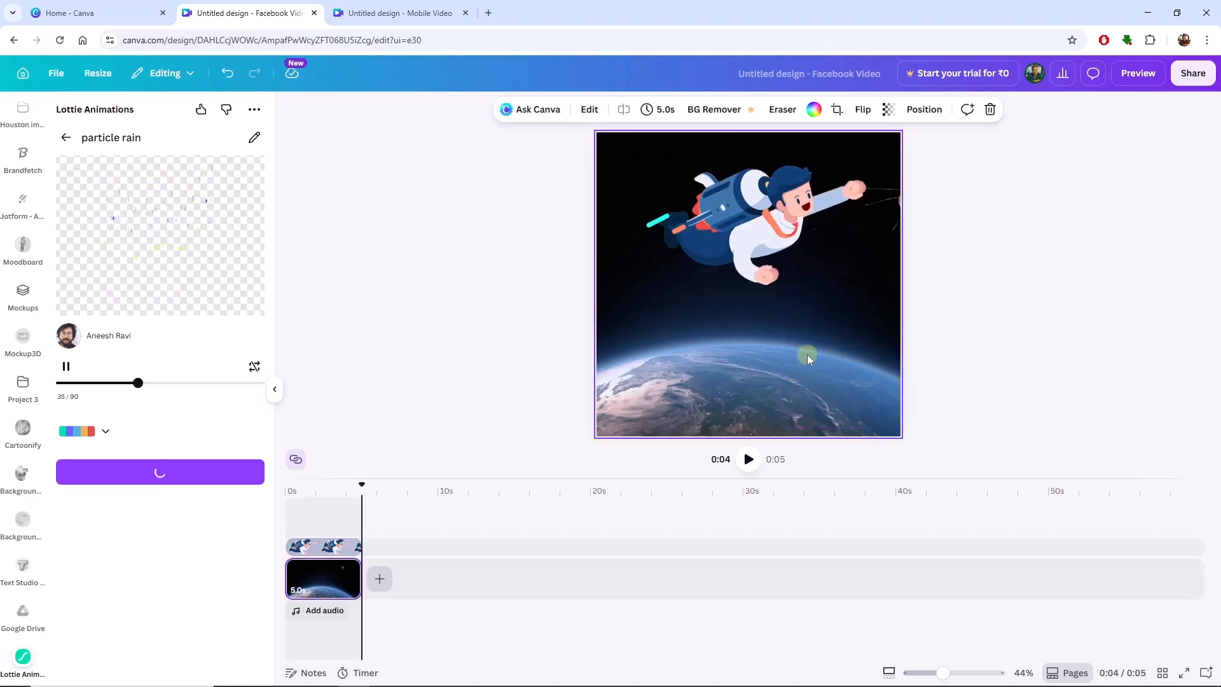
{"action": "key", "text": "Delete"}
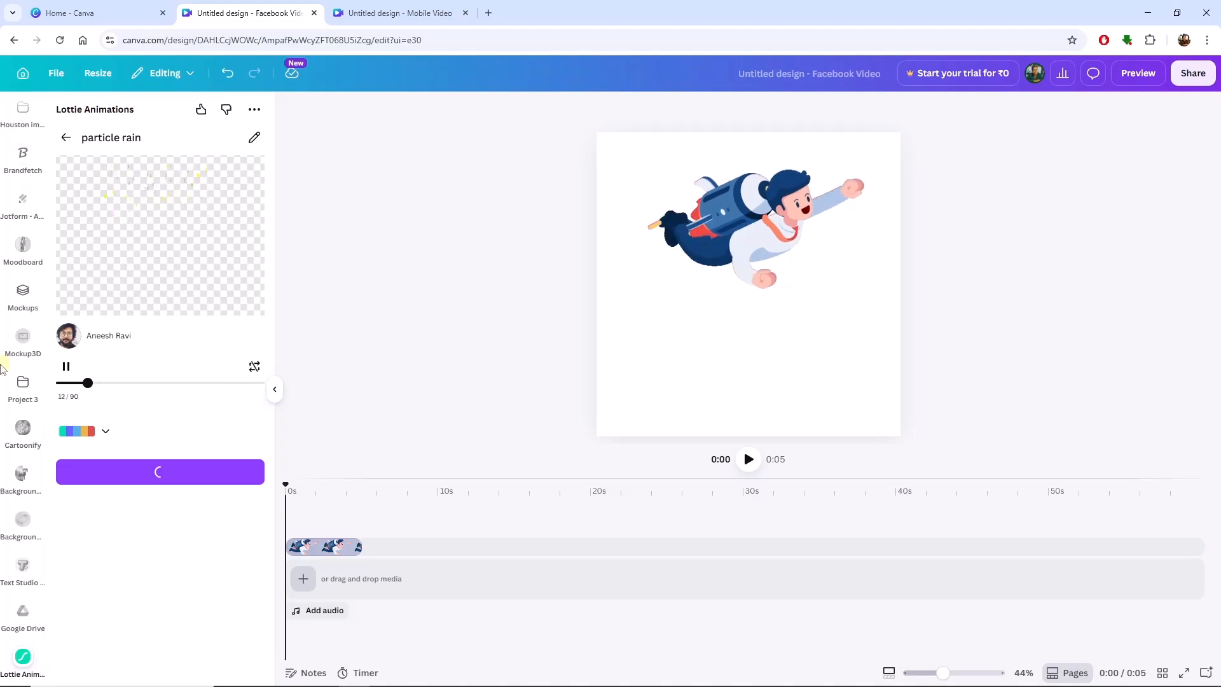
Search the video elements for "space".
{"action": "scroll", "coordinate": [9, 286], "scroll_direction": "up", "scroll_amount": 10}
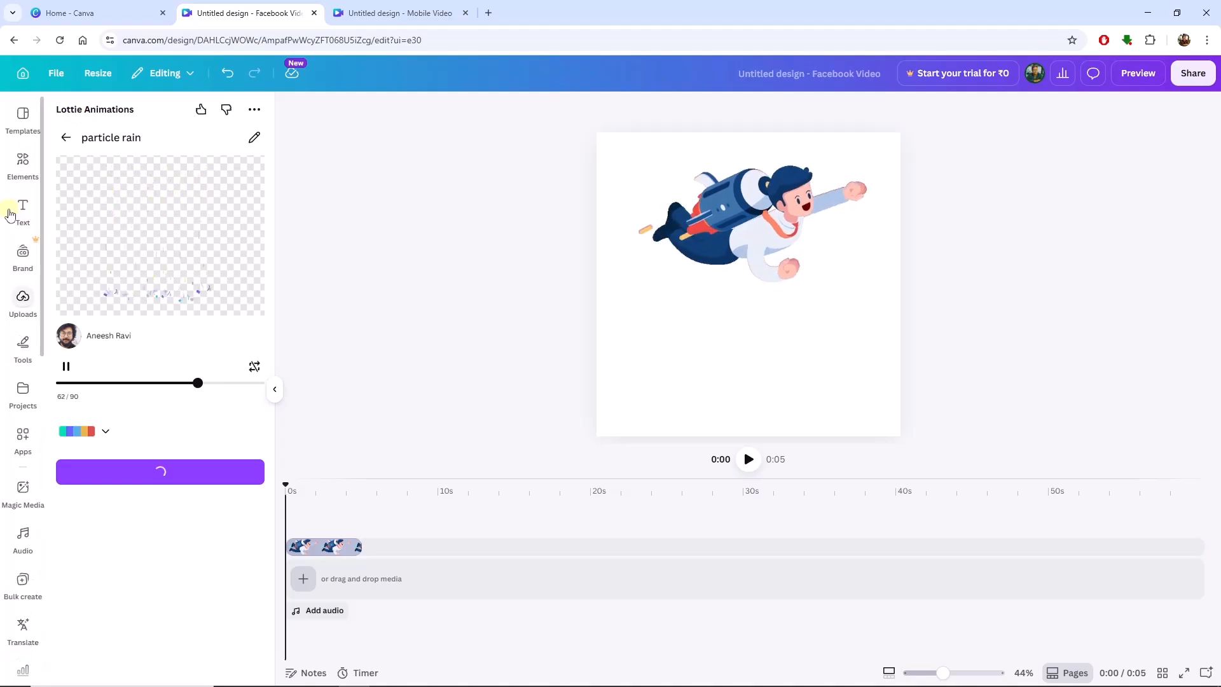
{"action": "left_click", "coordinate": [17, 171]}
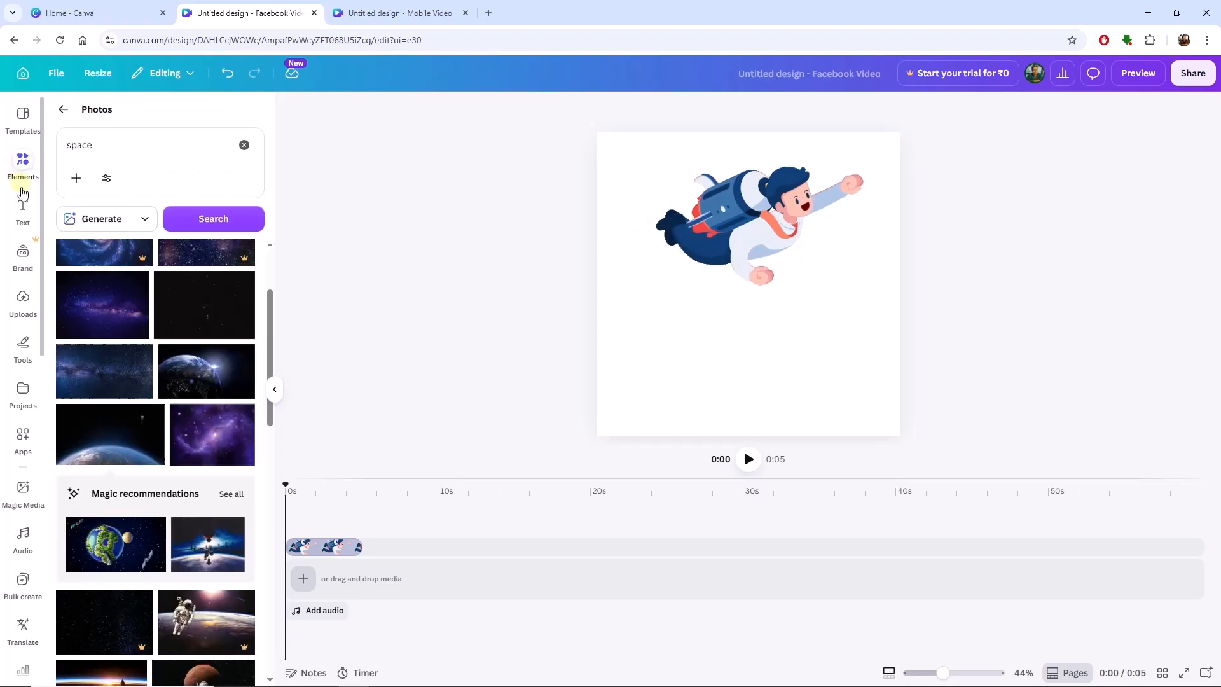
{"action": "left_click", "coordinate": [62, 108]}
{"action": "left_click", "coordinate": [155, 500]}
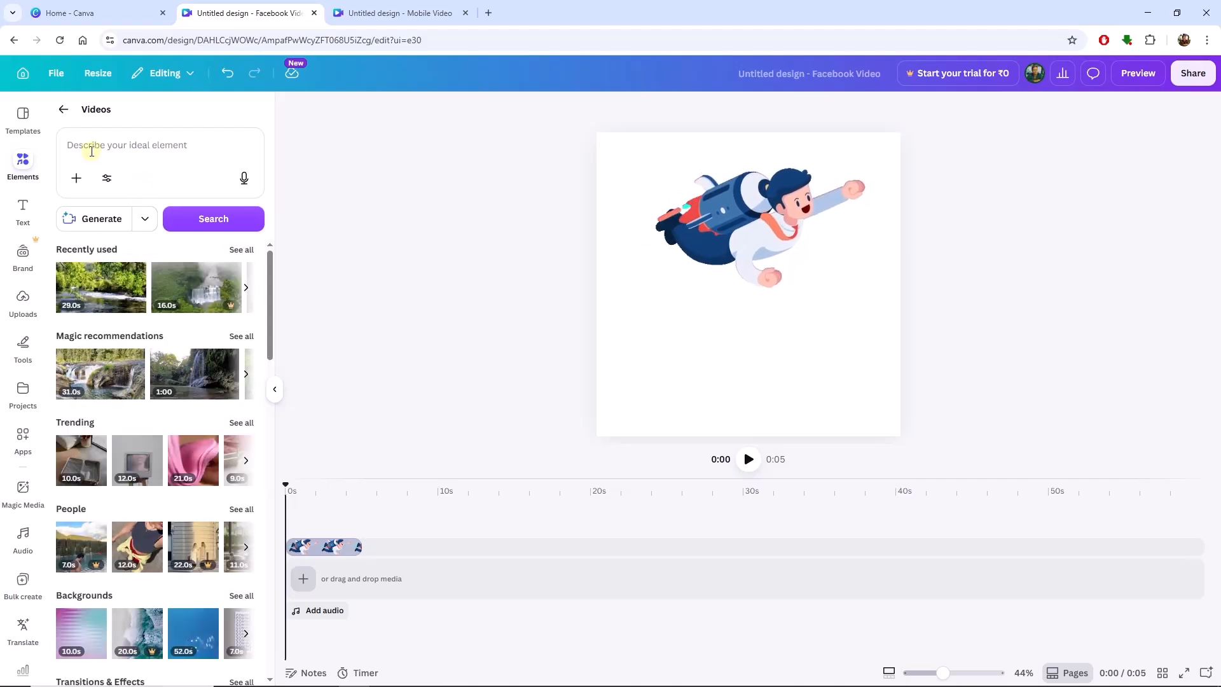
{"action": "left_click", "coordinate": [76, 145]}
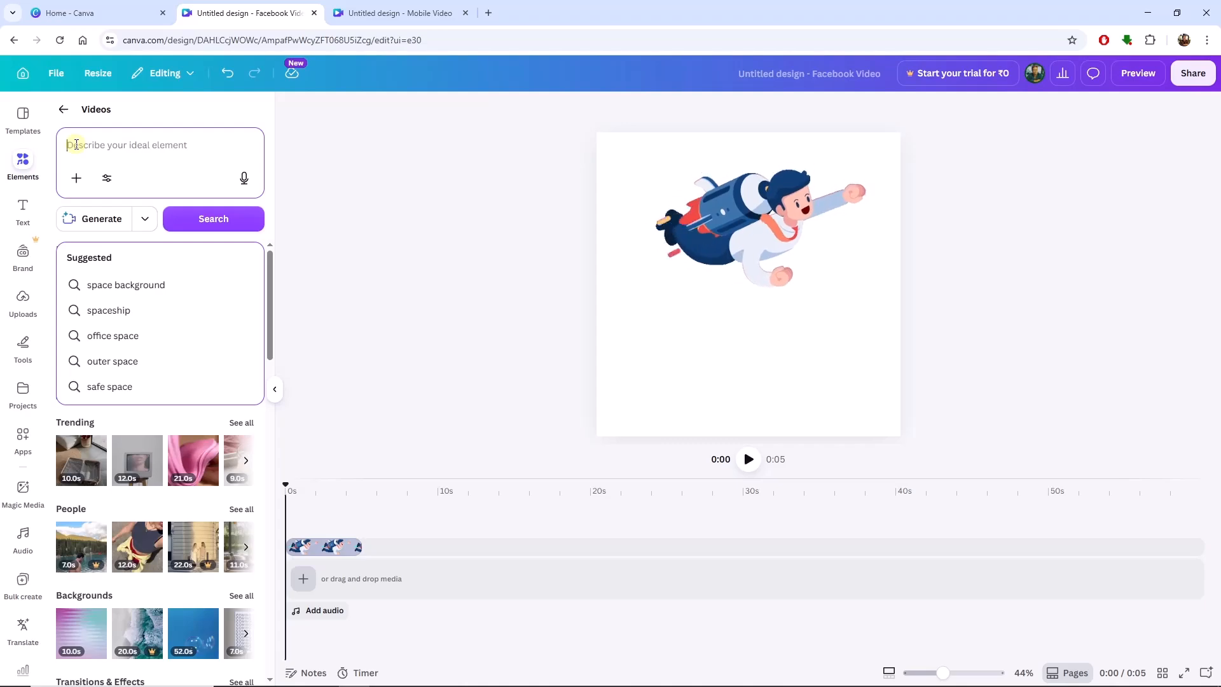
{"action": "type", "text": "space"}
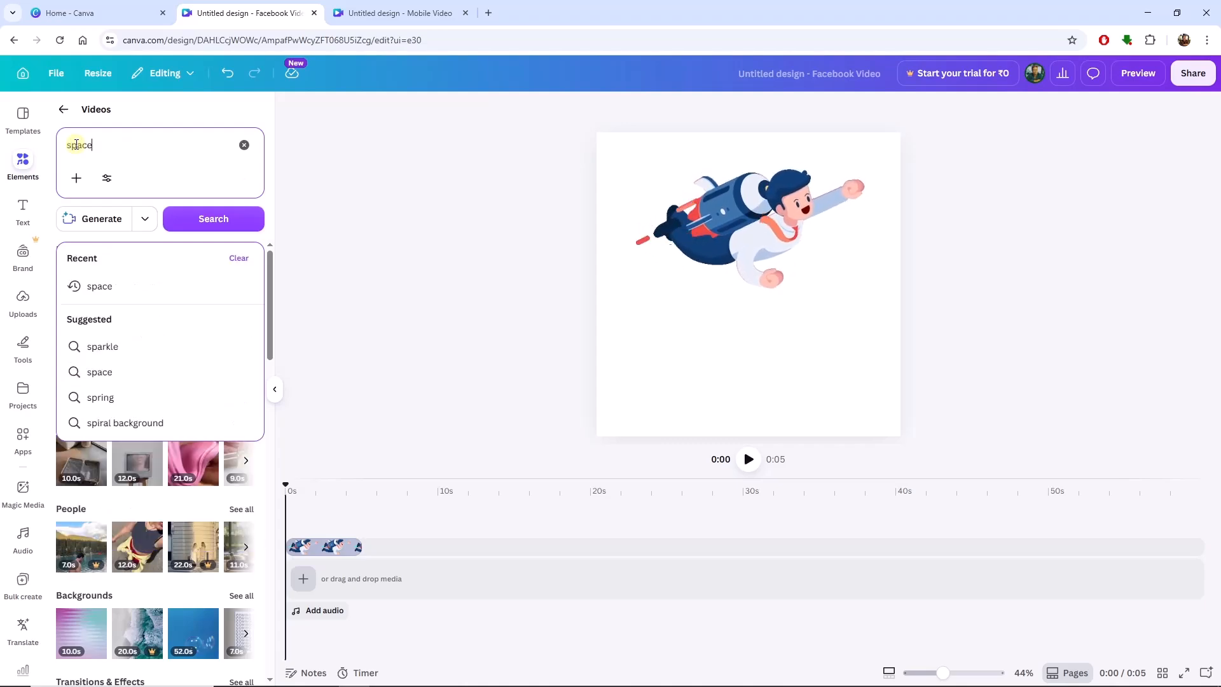
{"action": "key", "text": "Return"}
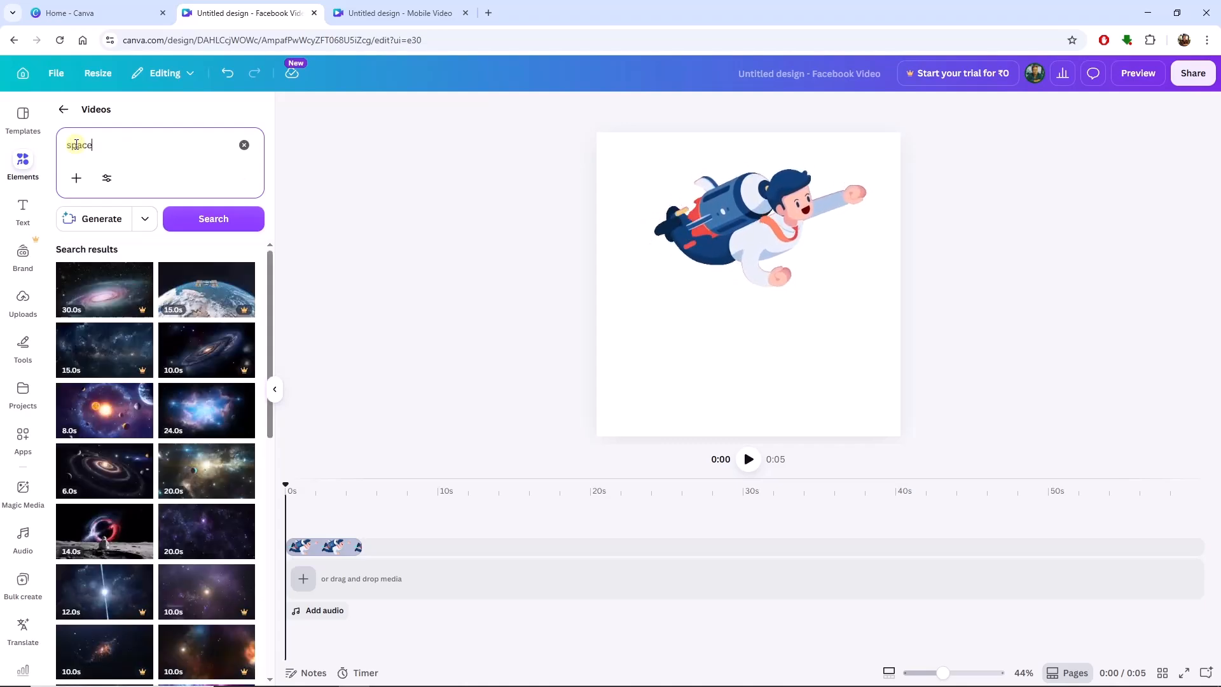
Add the 20-second video of asteroids floating above Earth from the search results as the page background.
{"action": "scroll", "coordinate": [152, 585], "scroll_direction": "down", "scroll_amount": 3}
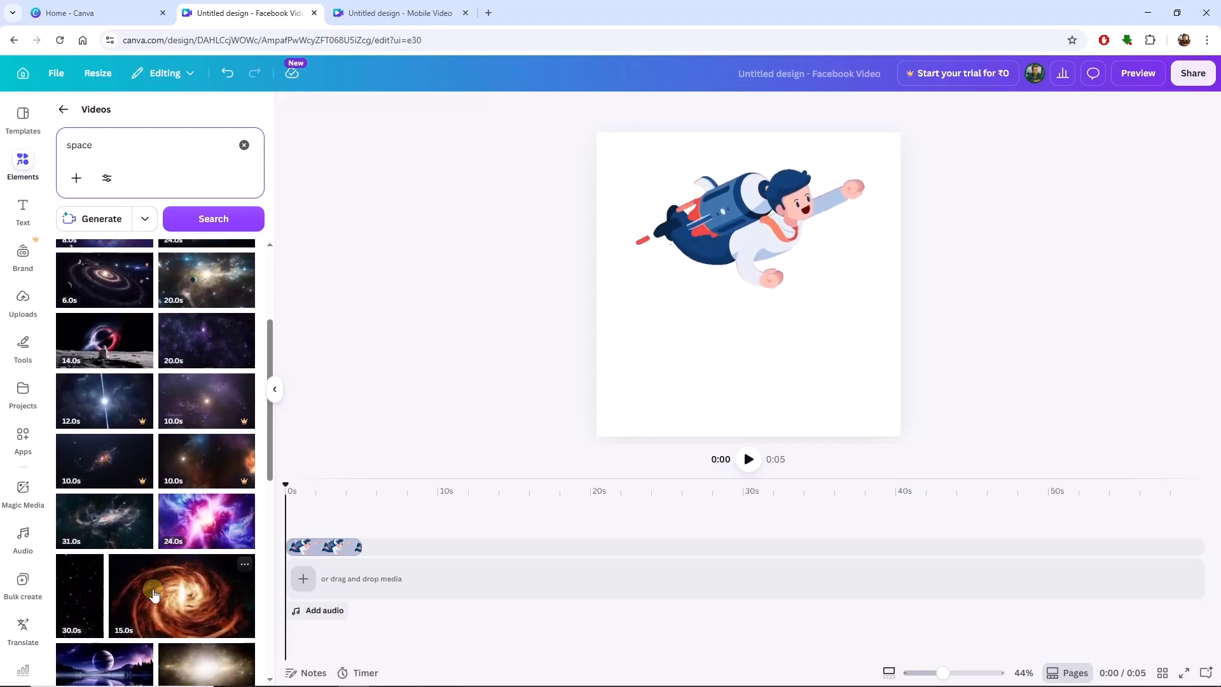
{"action": "scroll", "coordinate": [146, 509], "scroll_direction": "down", "scroll_amount": 2}
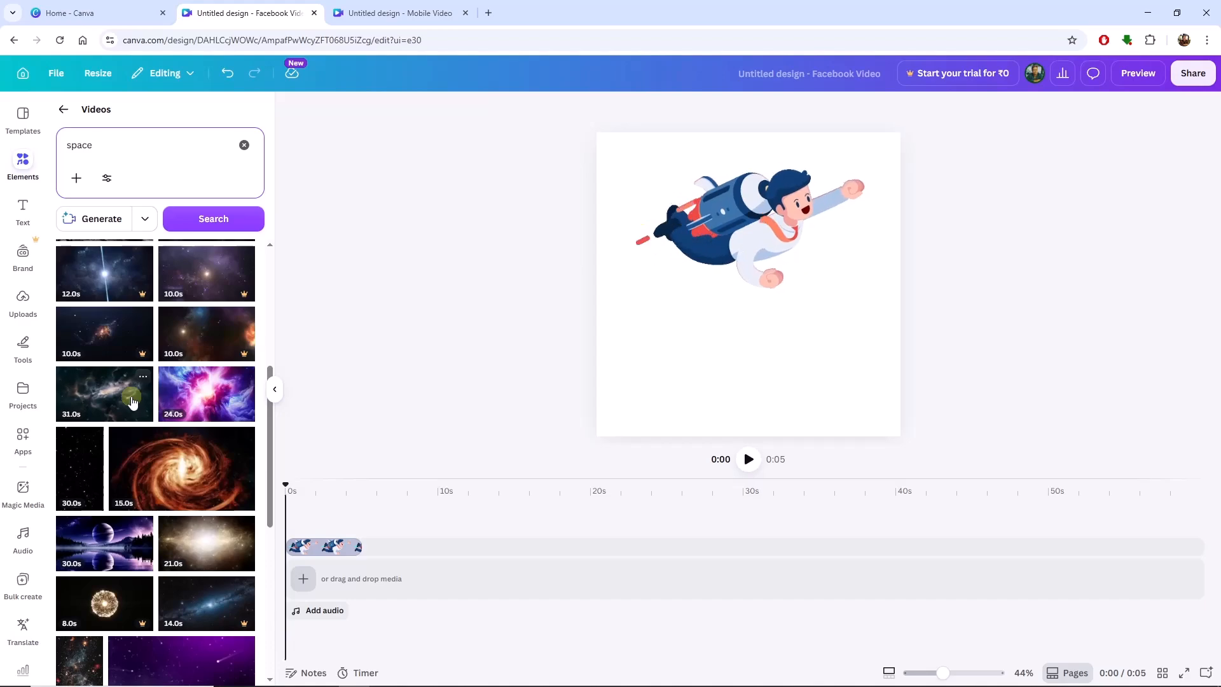
{"action": "scroll", "coordinate": [133, 445], "scroll_direction": "down", "scroll_amount": 3}
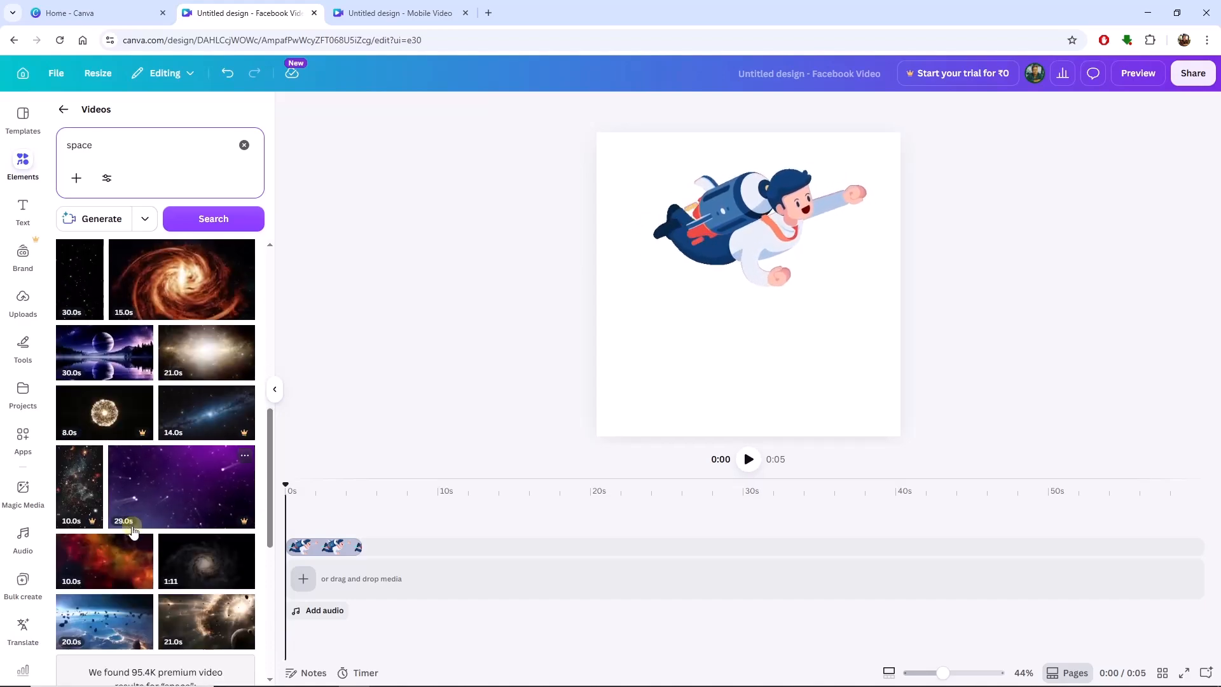
{"action": "scroll", "coordinate": [133, 532], "scroll_direction": "down", "scroll_amount": 3}
{"action": "scroll", "coordinate": [127, 521], "scroll_direction": "up", "scroll_amount": 5}
{"action": "scroll", "coordinate": [122, 513], "scroll_direction": "down", "scroll_amount": 4}
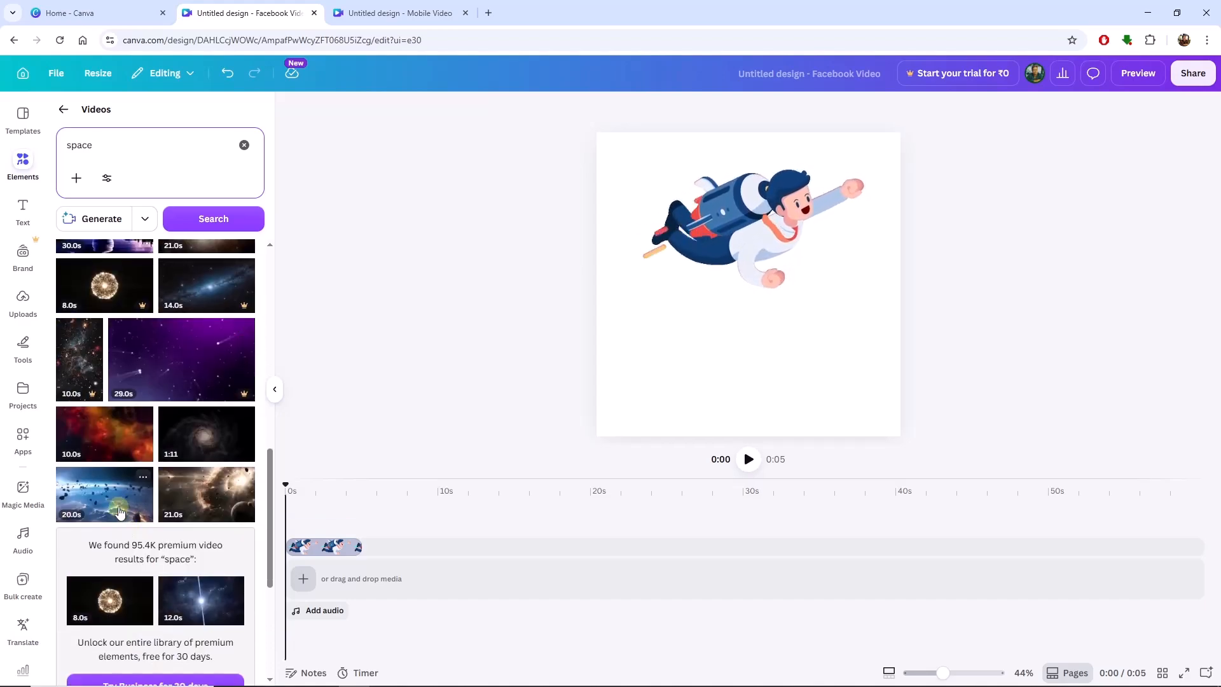
{"action": "left_click", "coordinate": [119, 510]}
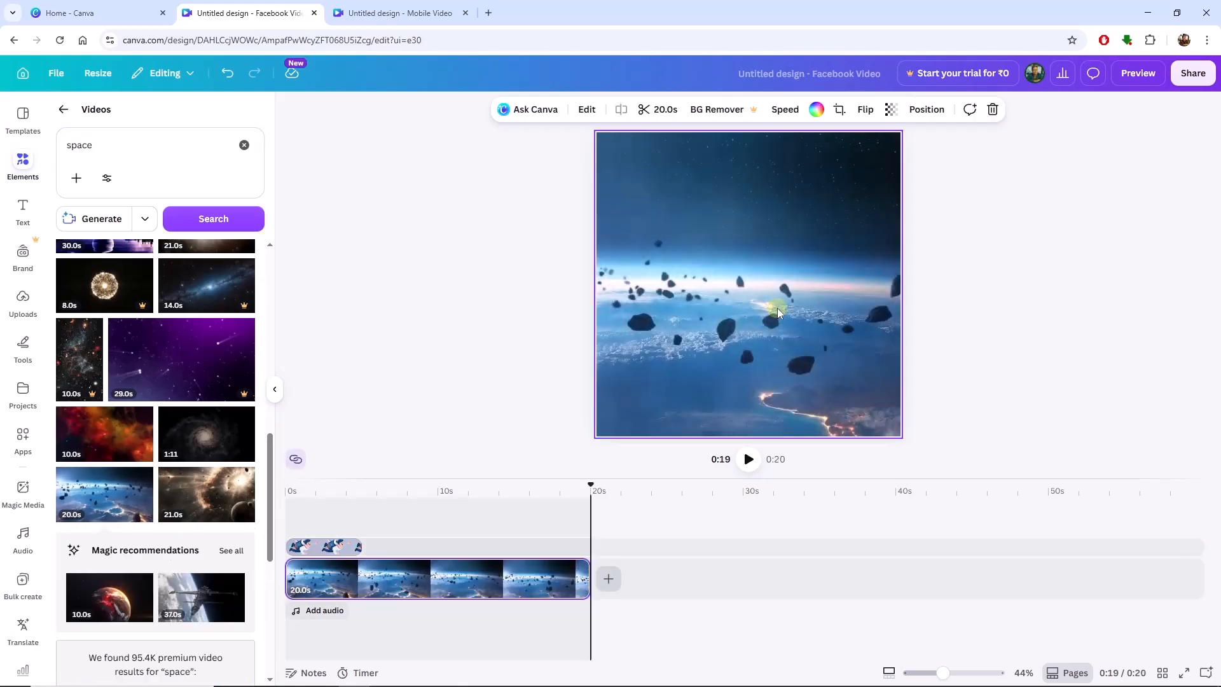
Preview the businessman GIF over the asteroid video from the start, and return the playhead to 0 seconds.
{"action": "left_click", "coordinate": [777, 308]}
{"action": "left_click", "coordinate": [723, 349]}
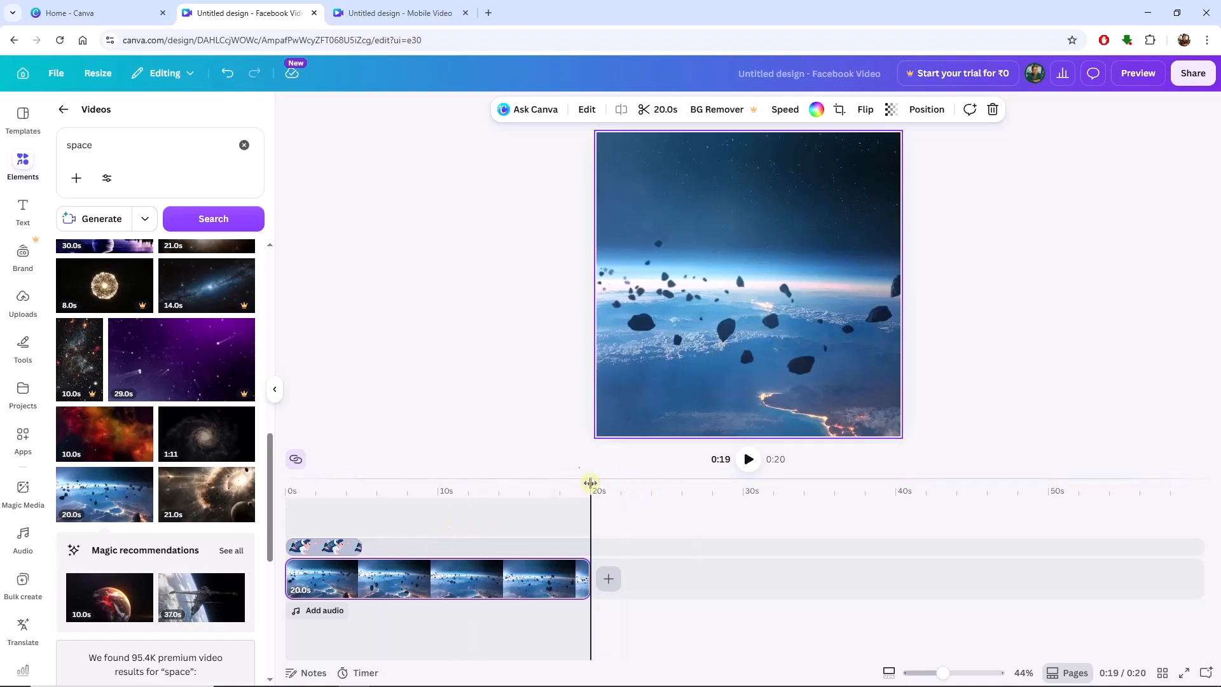
{"action": "left_click_drag", "start_coordinate": [590, 483], "coordinate": [284, 485]}
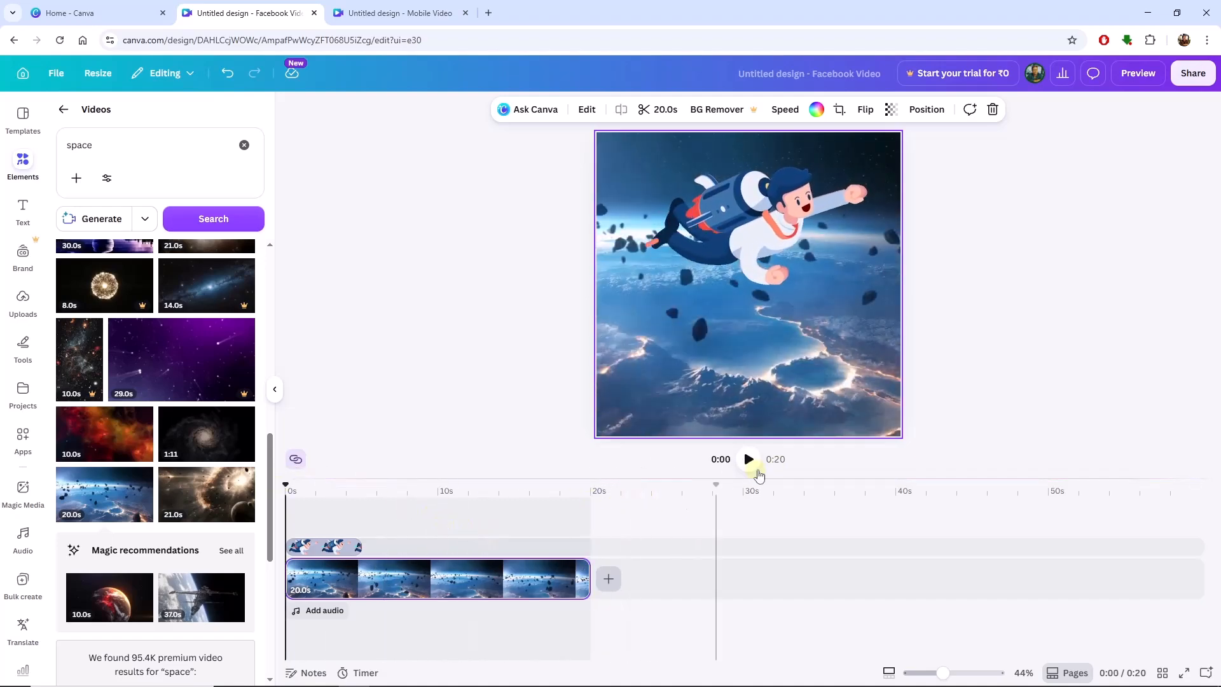
{"action": "left_click", "coordinate": [748, 460]}
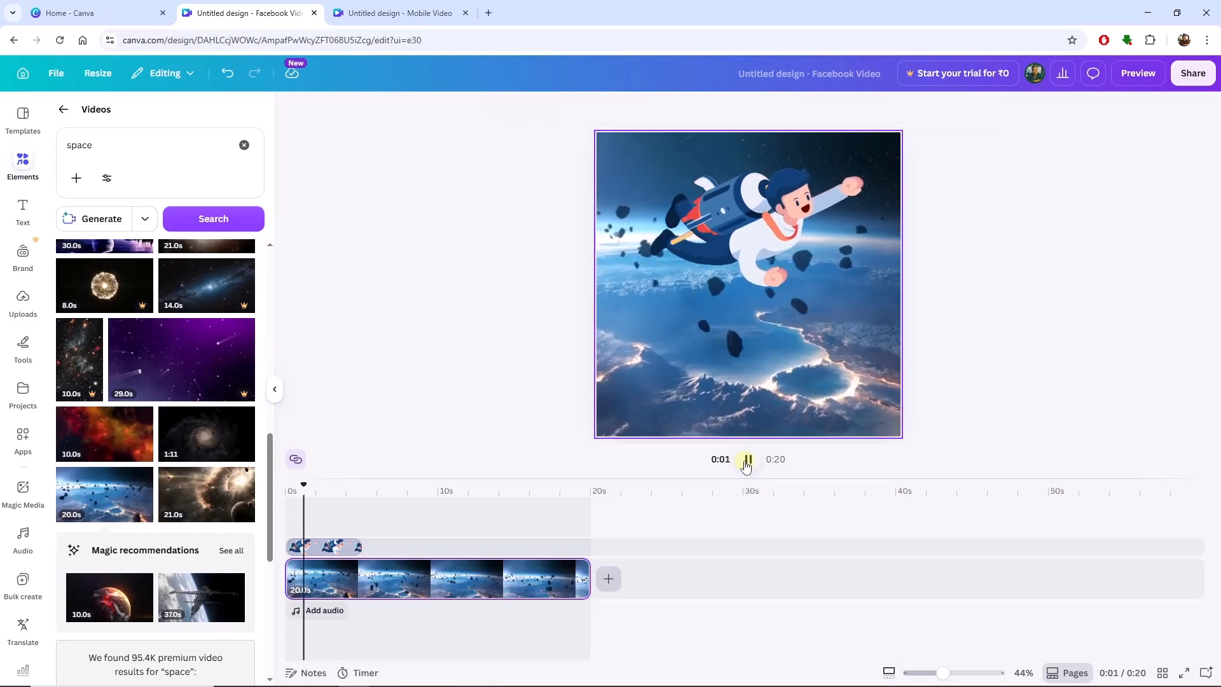
{"action": "left_click", "coordinate": [747, 460]}
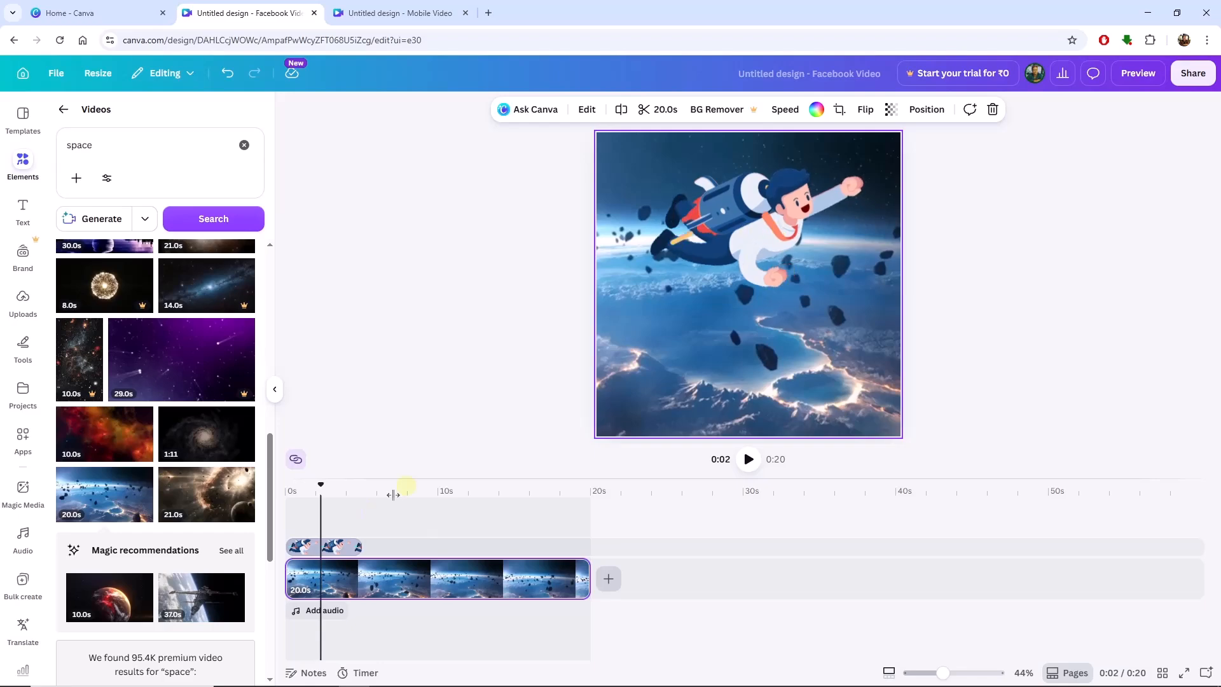
{"action": "left_click_drag", "start_coordinate": [321, 485], "coordinate": [285, 485]}
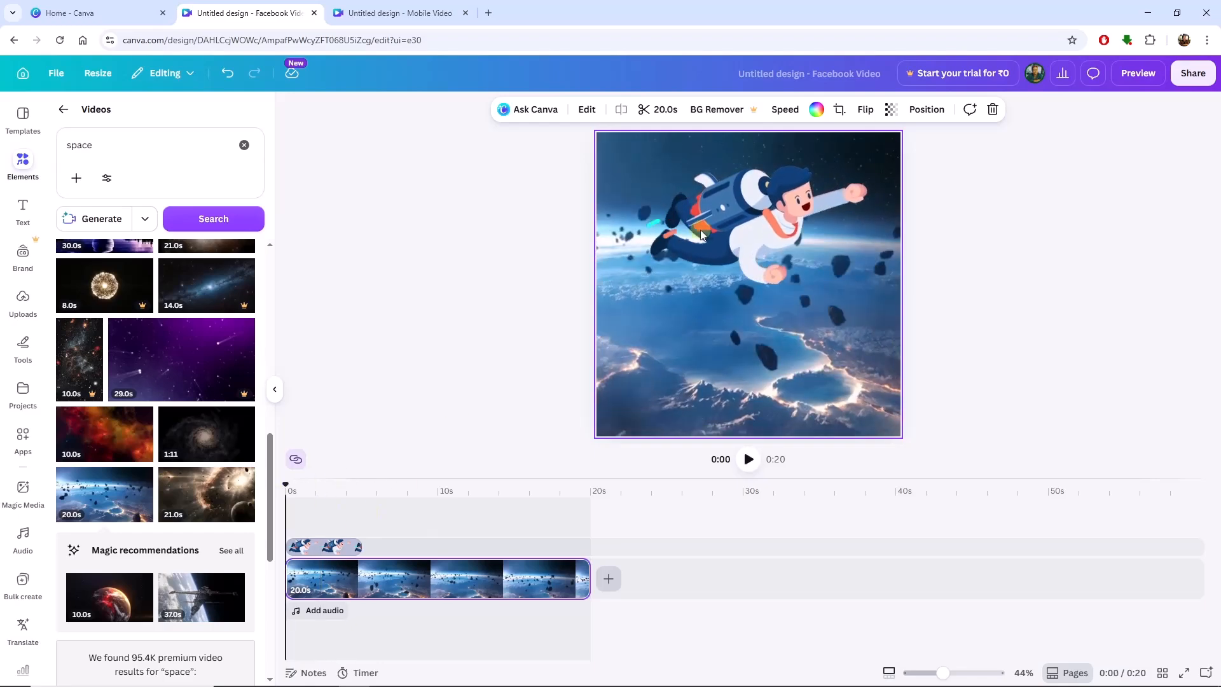
Flip the businessman GIF horizontally and play the design from the start to check its flight direction.
{"action": "left_click", "coordinate": [336, 547]}
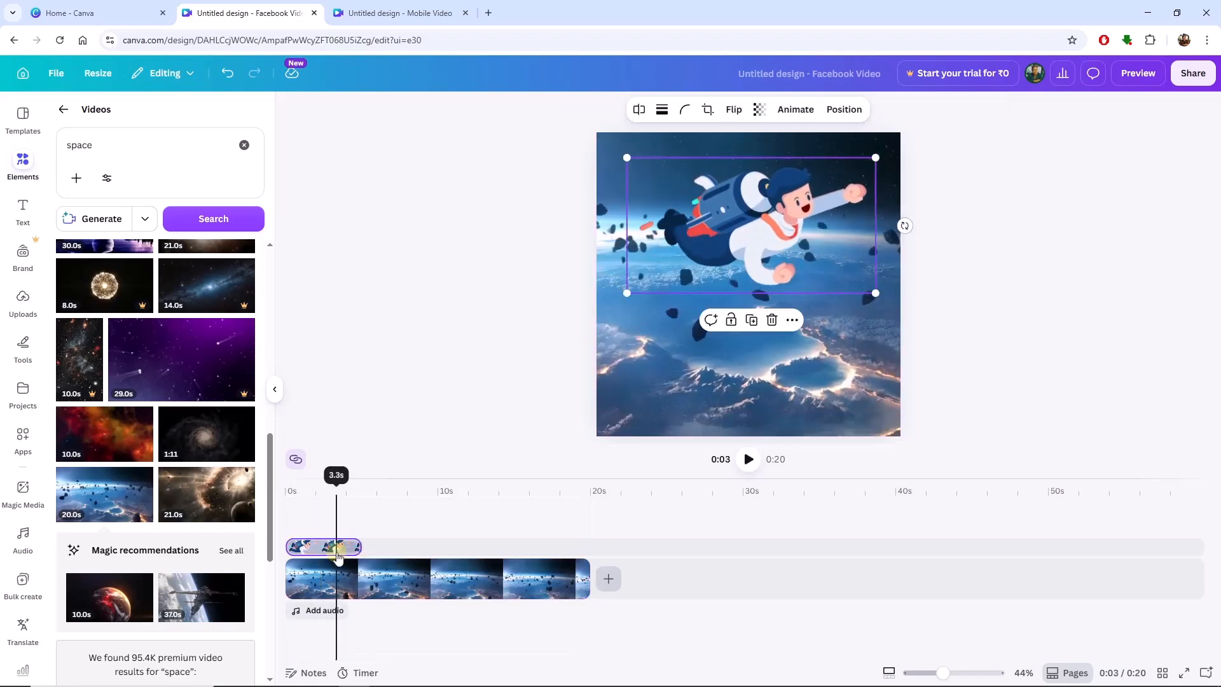
{"action": "left_click", "coordinate": [732, 109]}
{"action": "left_click", "coordinate": [737, 143]}
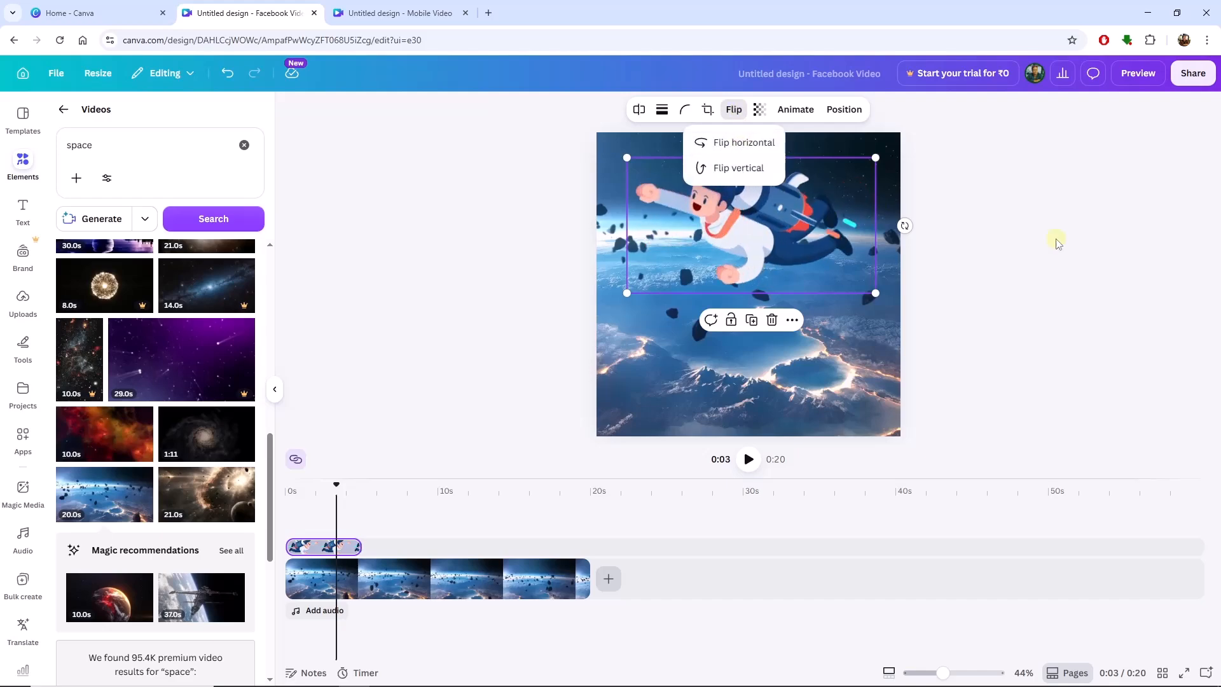
{"action": "left_click_drag", "start_coordinate": [336, 485], "coordinate": [285, 485]}
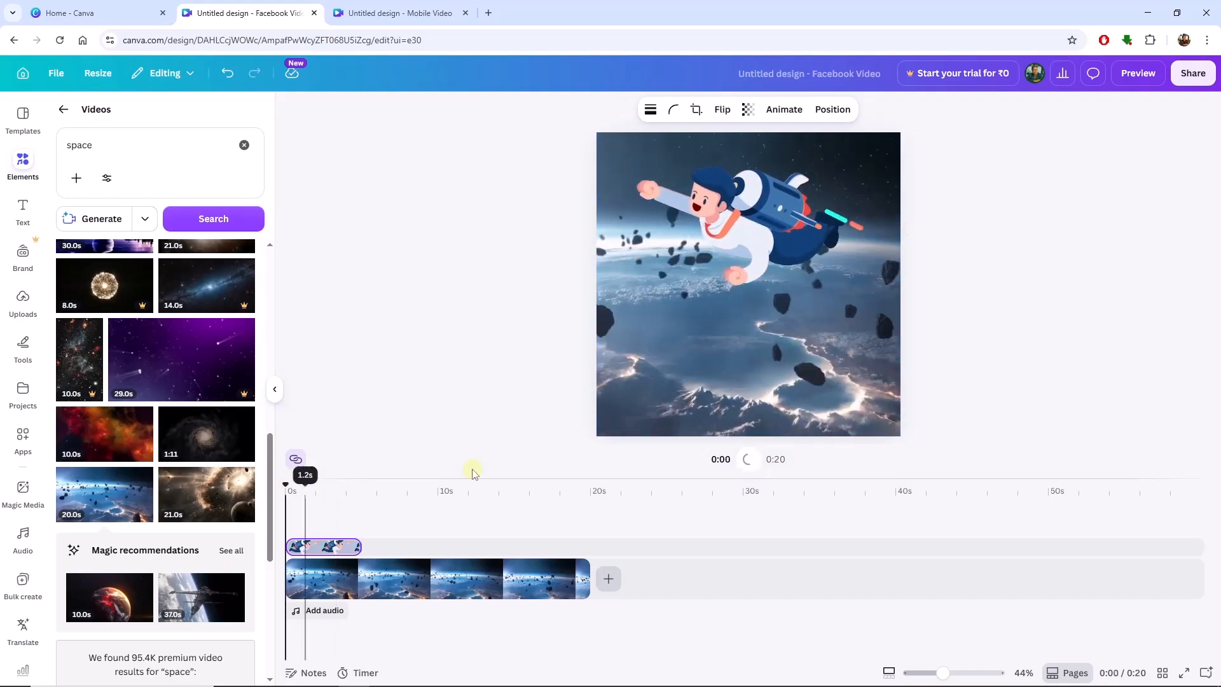
{"action": "left_click", "coordinate": [747, 459]}
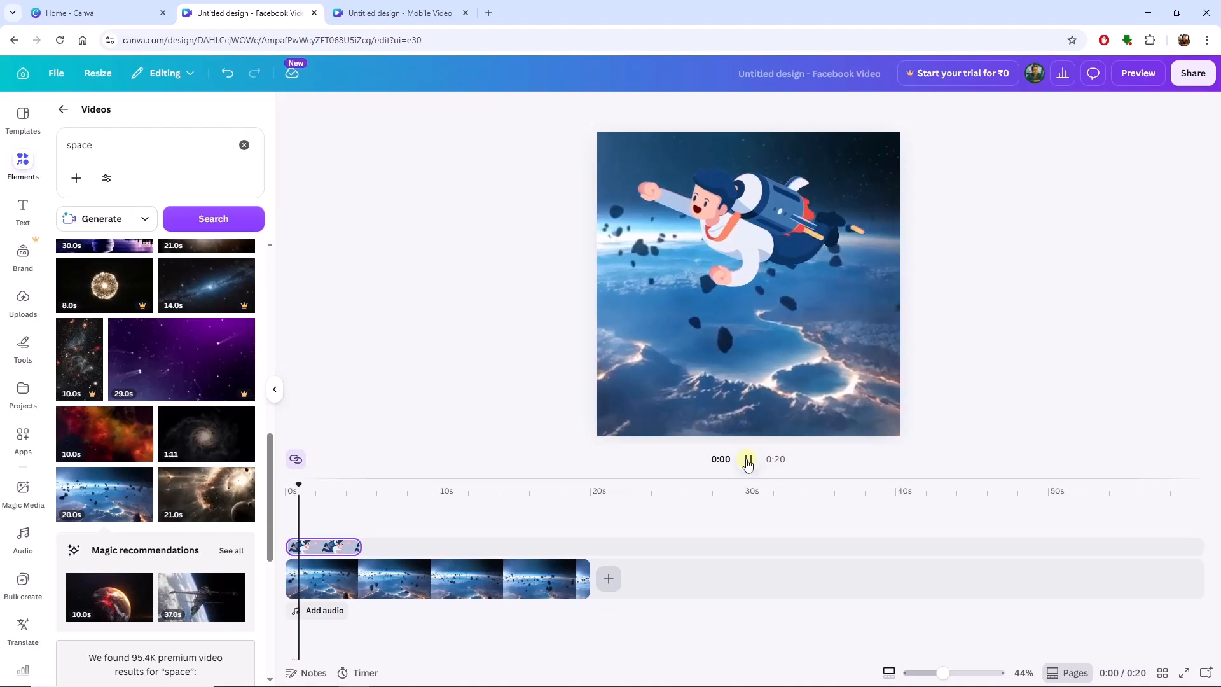
{"action": "left_click", "coordinate": [748, 459]}
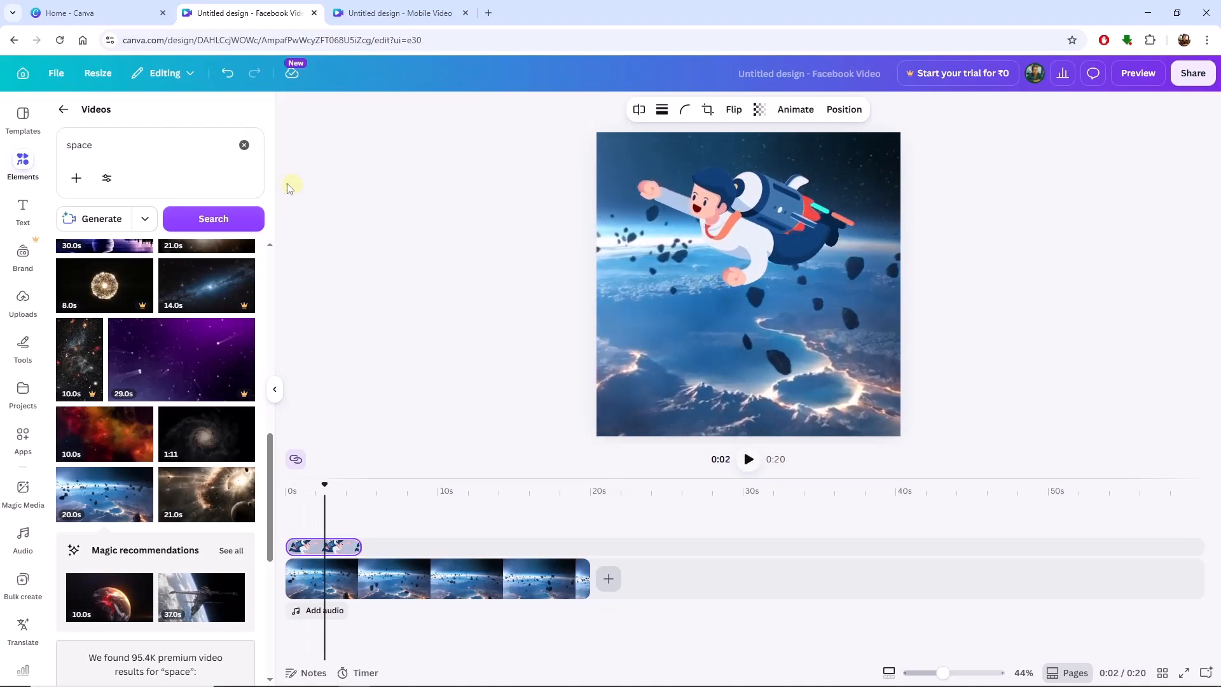
Reopen the Lottie Animations app and go back from particle rain to the free "rain" animations.
{"action": "left_click", "coordinate": [274, 389]}
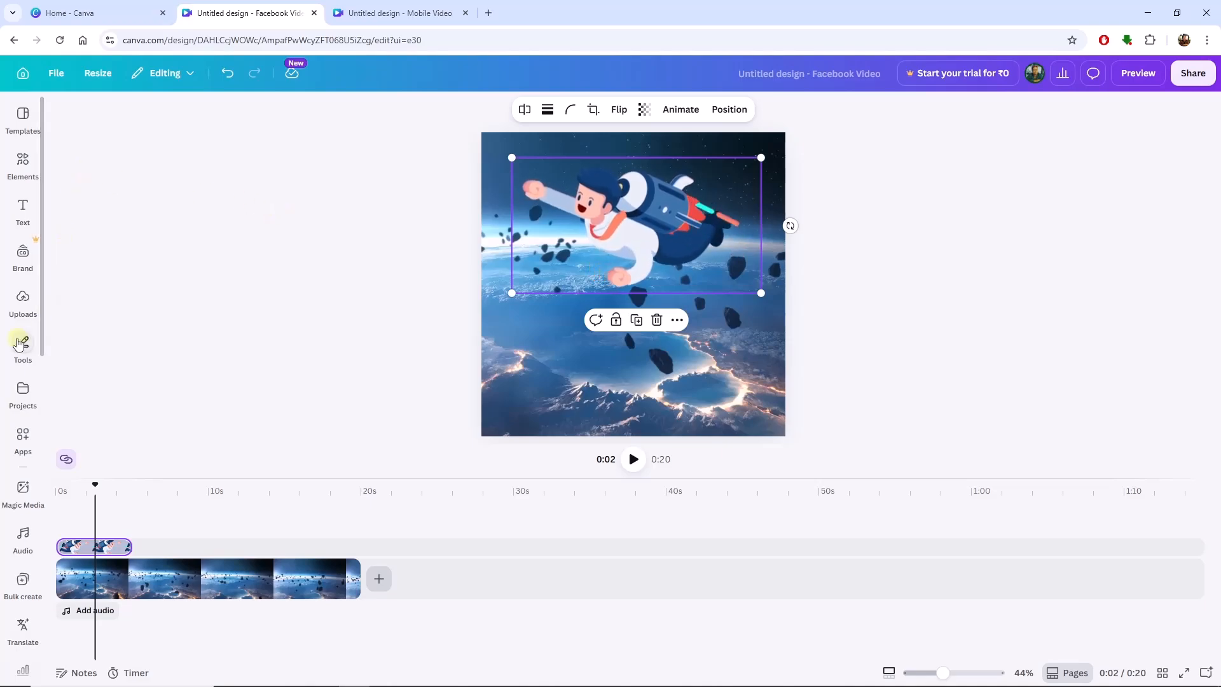
{"action": "left_click", "coordinate": [23, 438]}
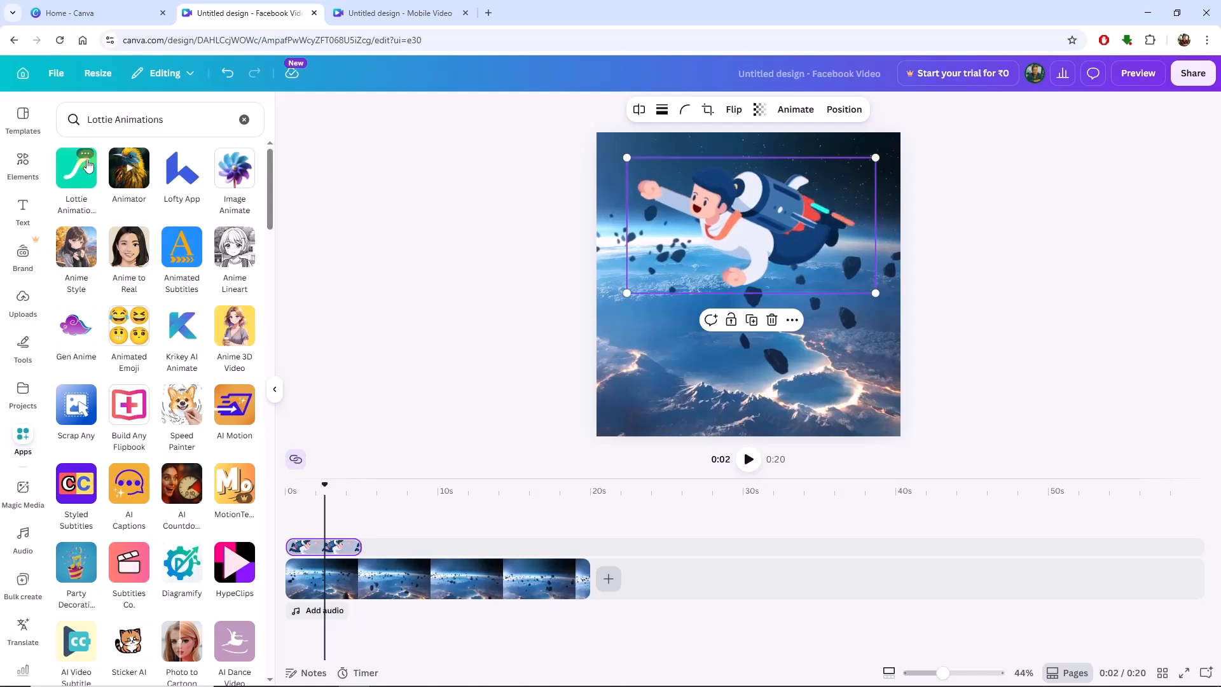
{"action": "left_click", "coordinate": [88, 166]}
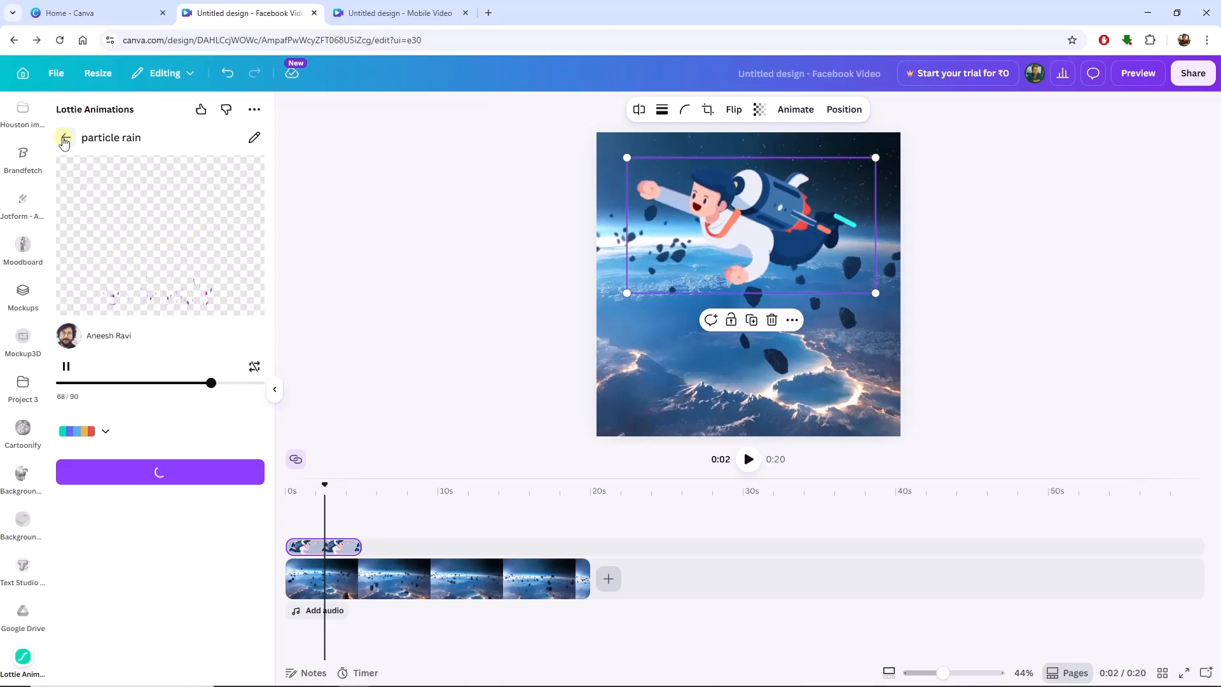
{"action": "left_click", "coordinate": [64, 139]}
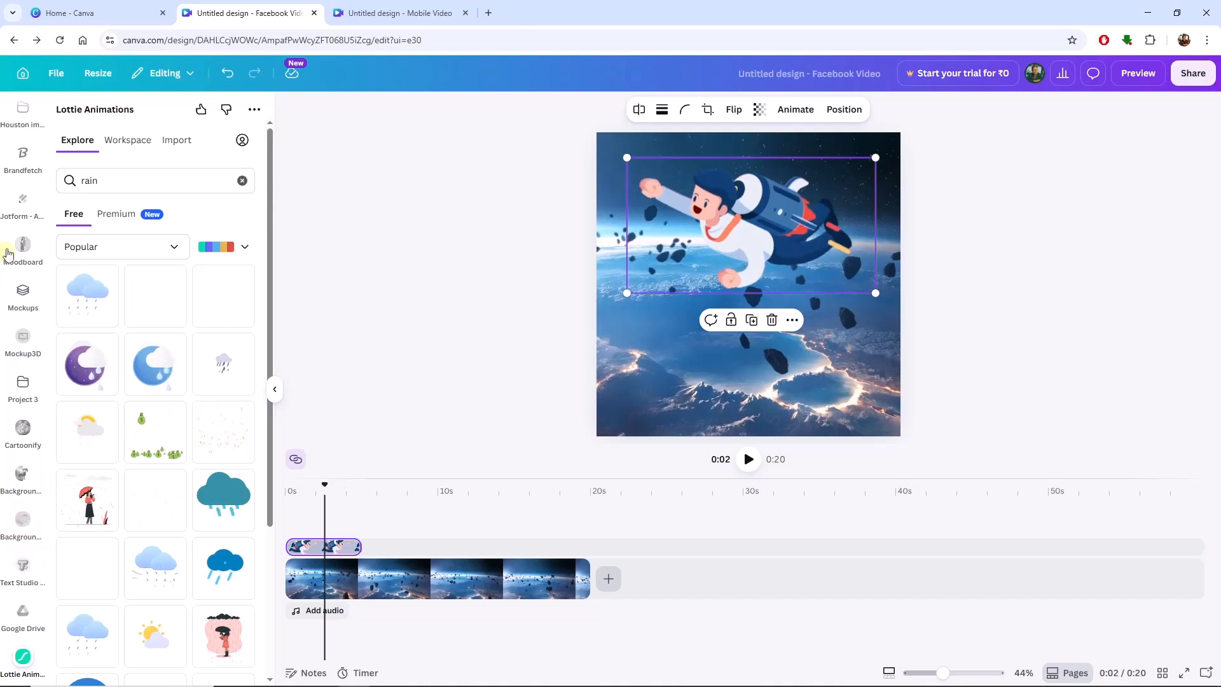
Search the Canva apps for "Animations".
{"action": "scroll", "coordinate": [8, 253], "scroll_direction": "up", "scroll_amount": 10}
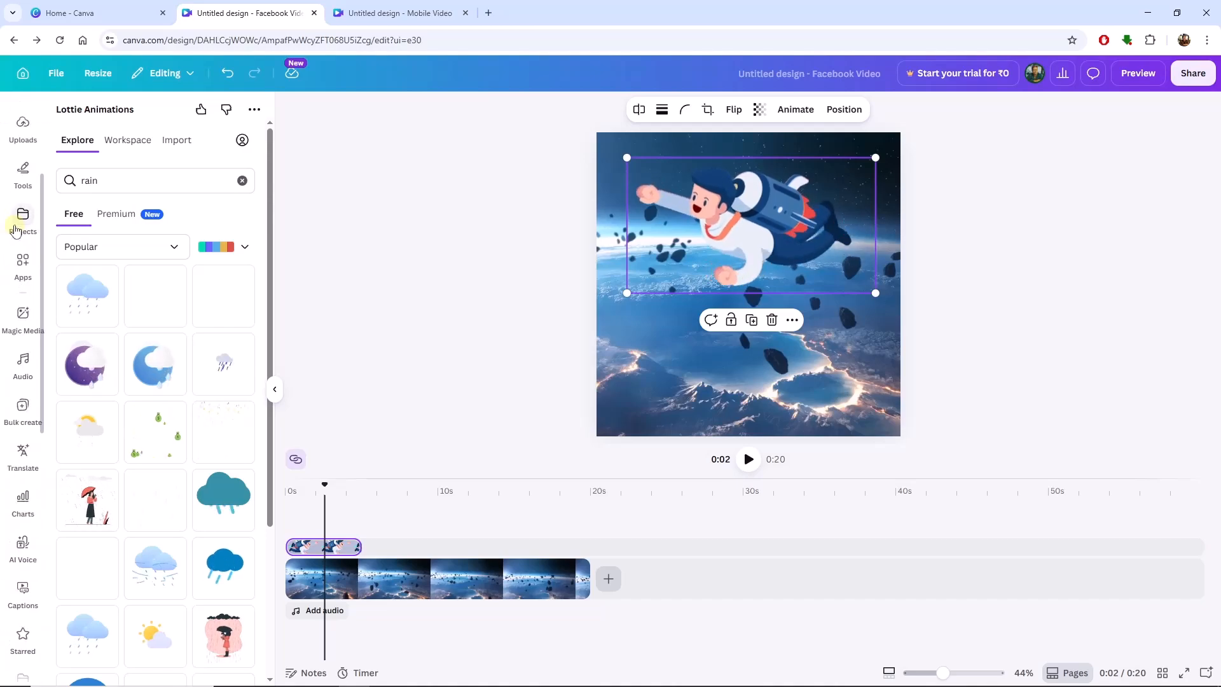
{"action": "left_click", "coordinate": [21, 267]}
{"action": "double_click", "coordinate": [102, 119]}
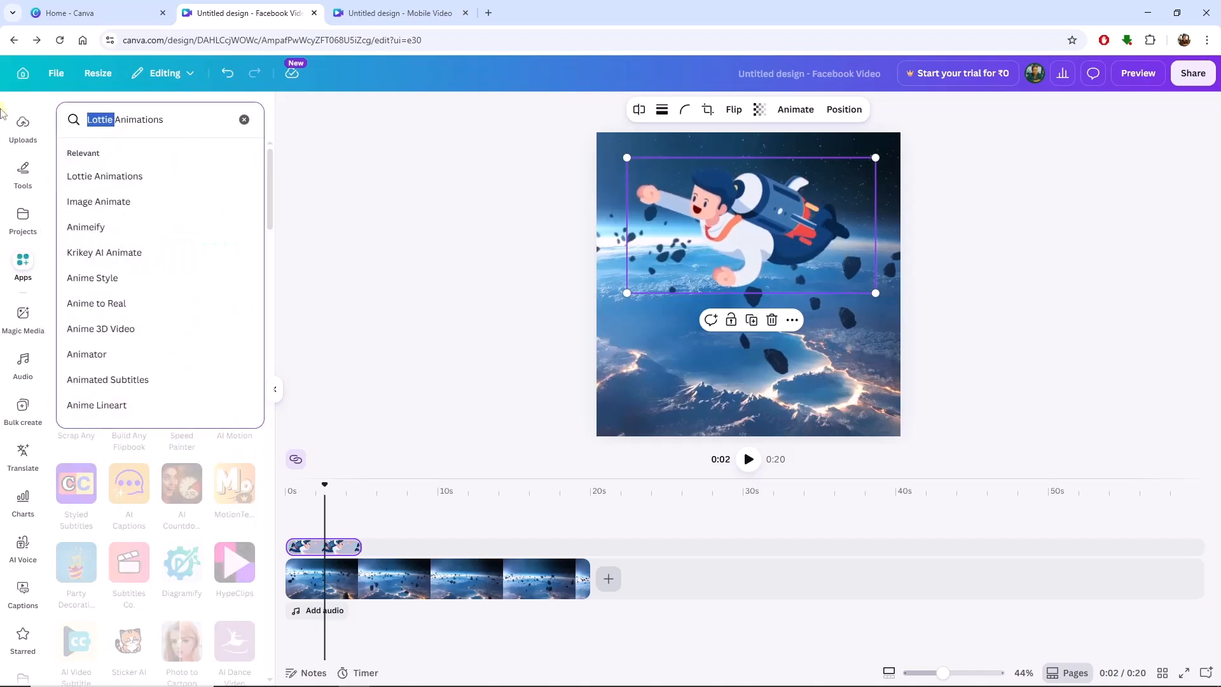
{"action": "key", "text": "Return"}
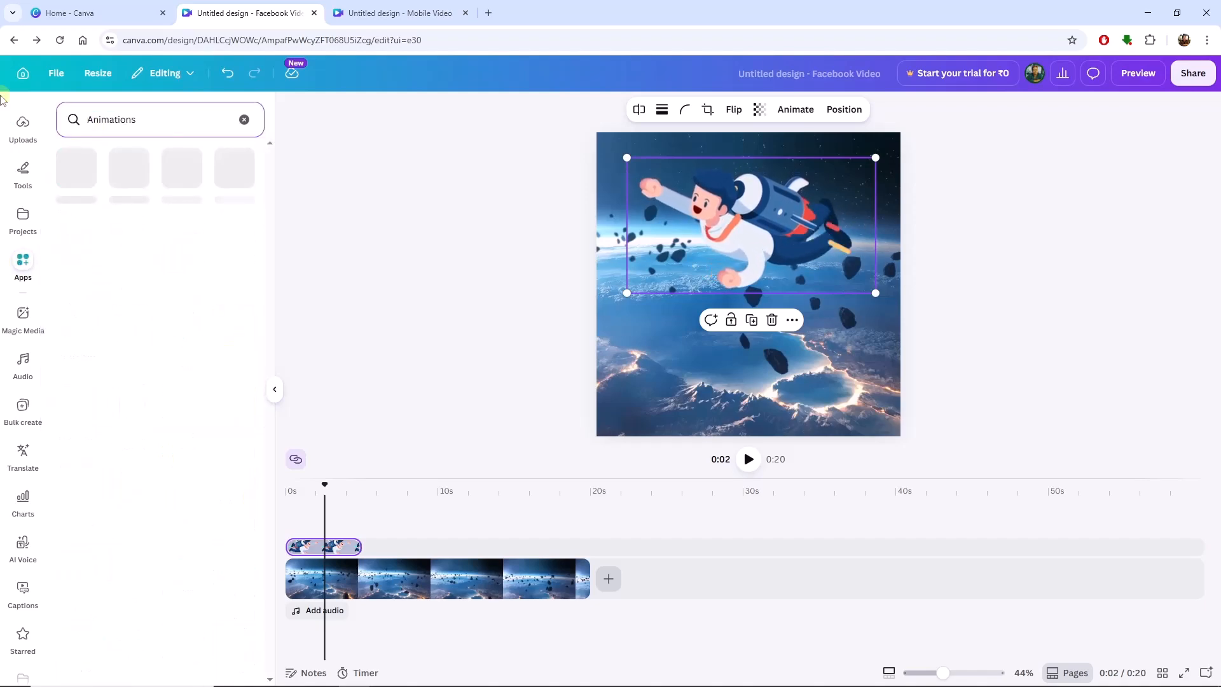